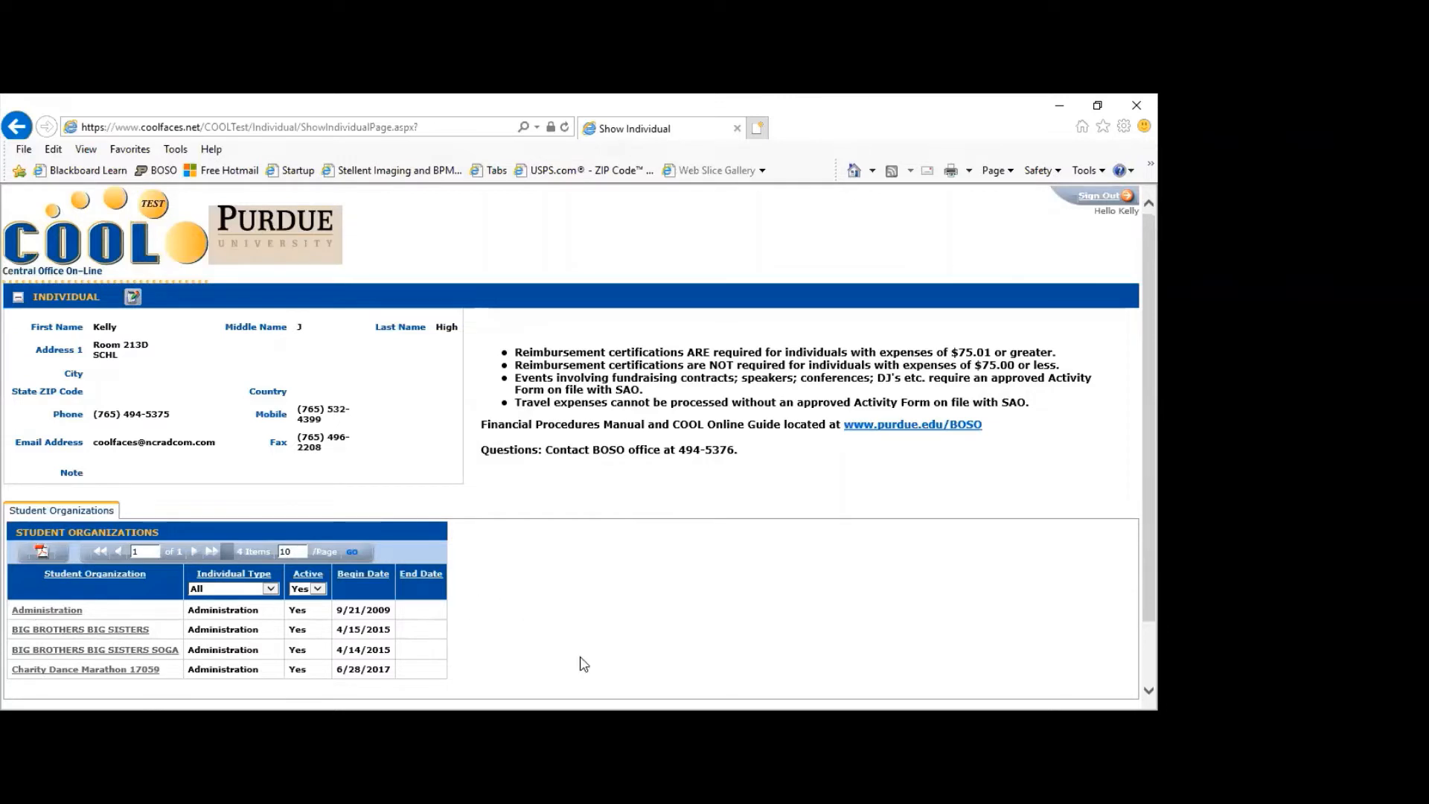
# Open the BIG BROTHERS BIG SISTERS organization page showing its JP Morgan Chase checking account.
pyautogui.scroll(-2, 585, 665)
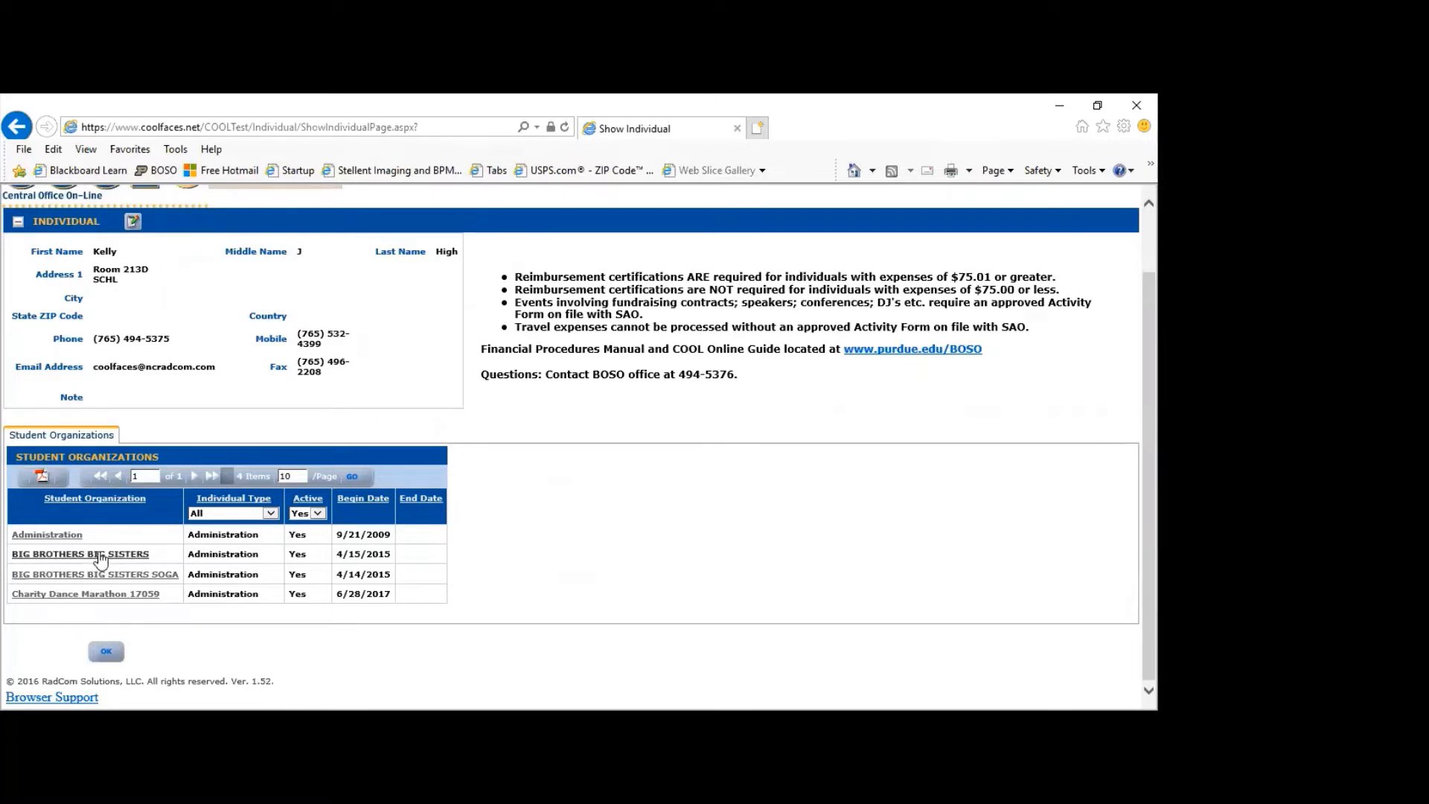
pyautogui.click(123, 560)
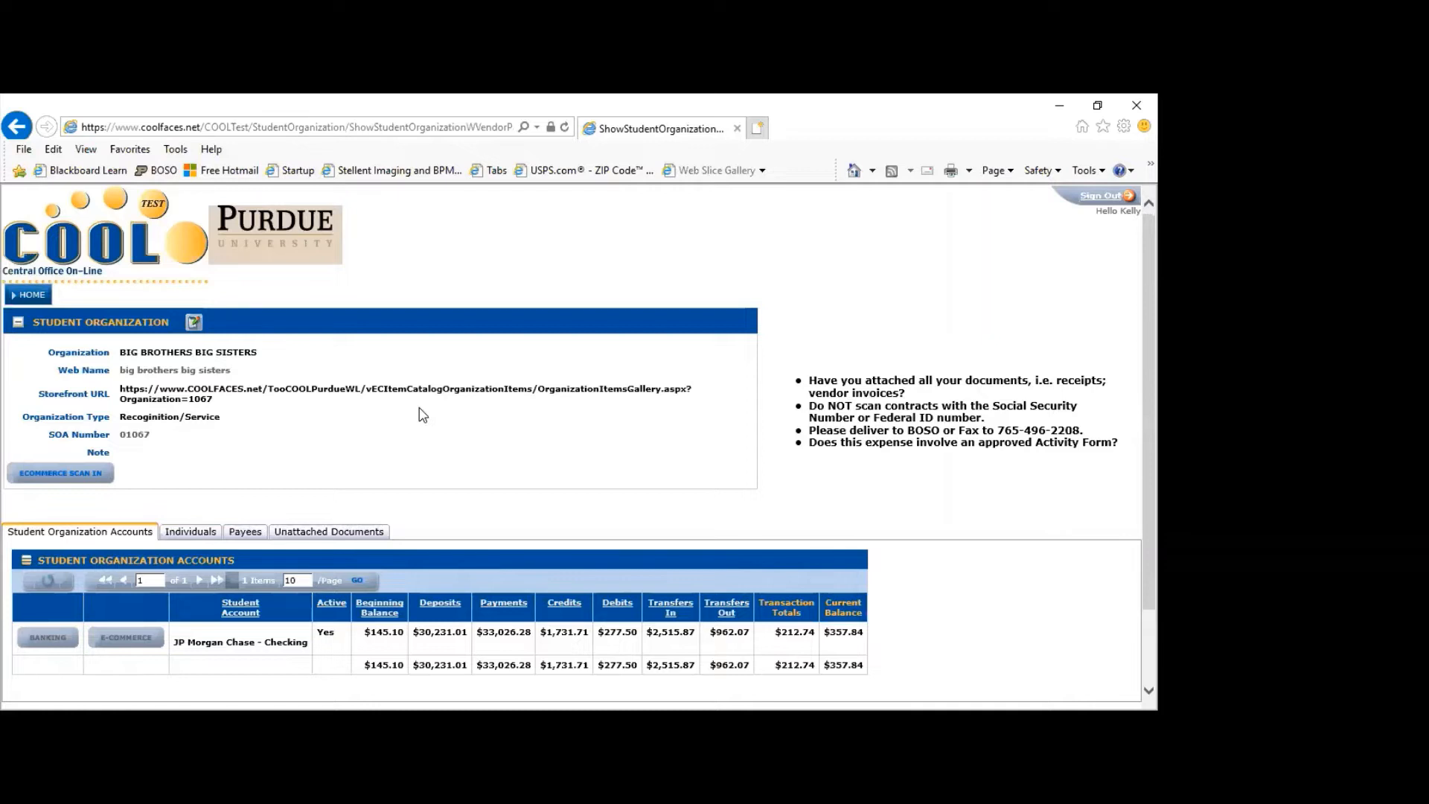
pyautogui.click(195, 324)
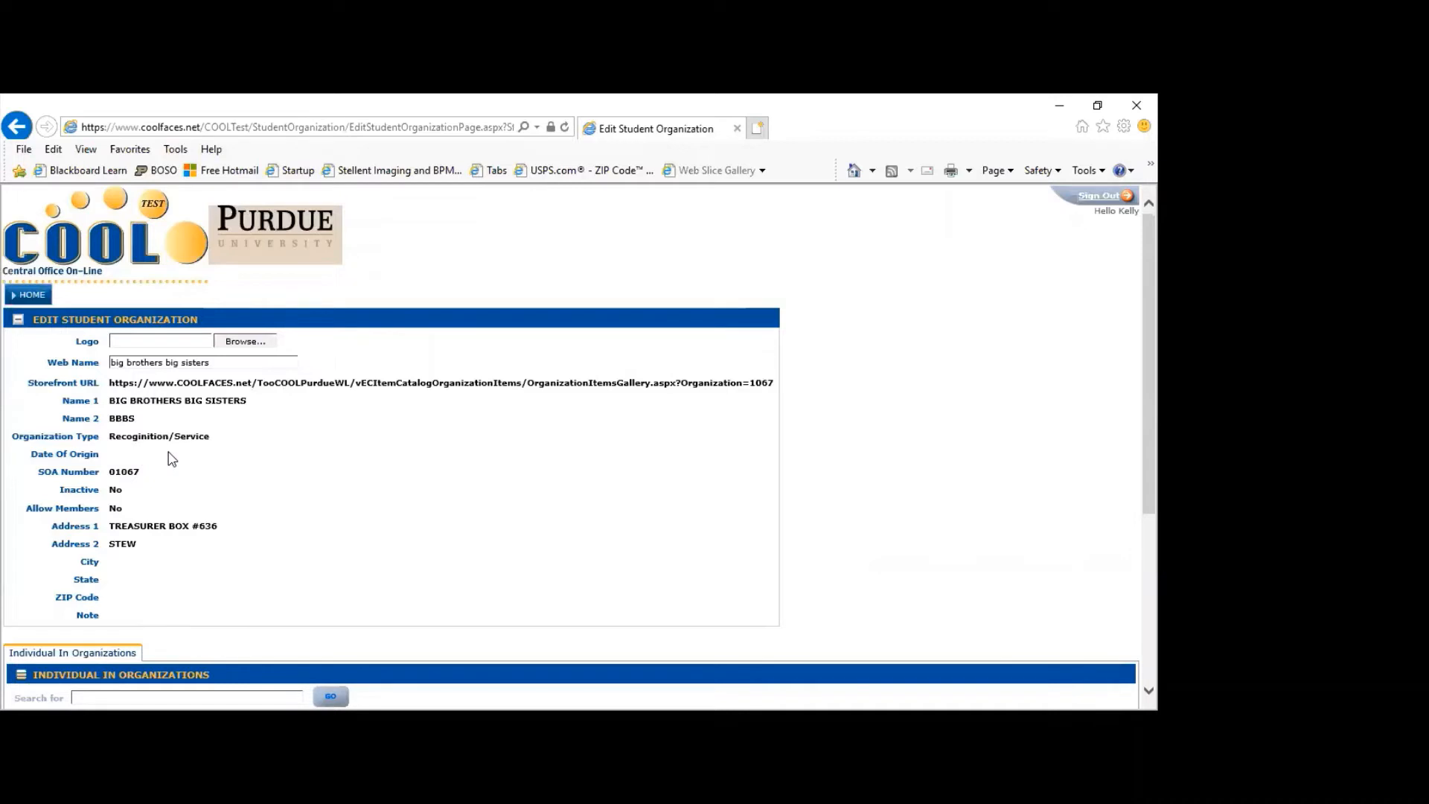
pyautogui.click(30, 296)
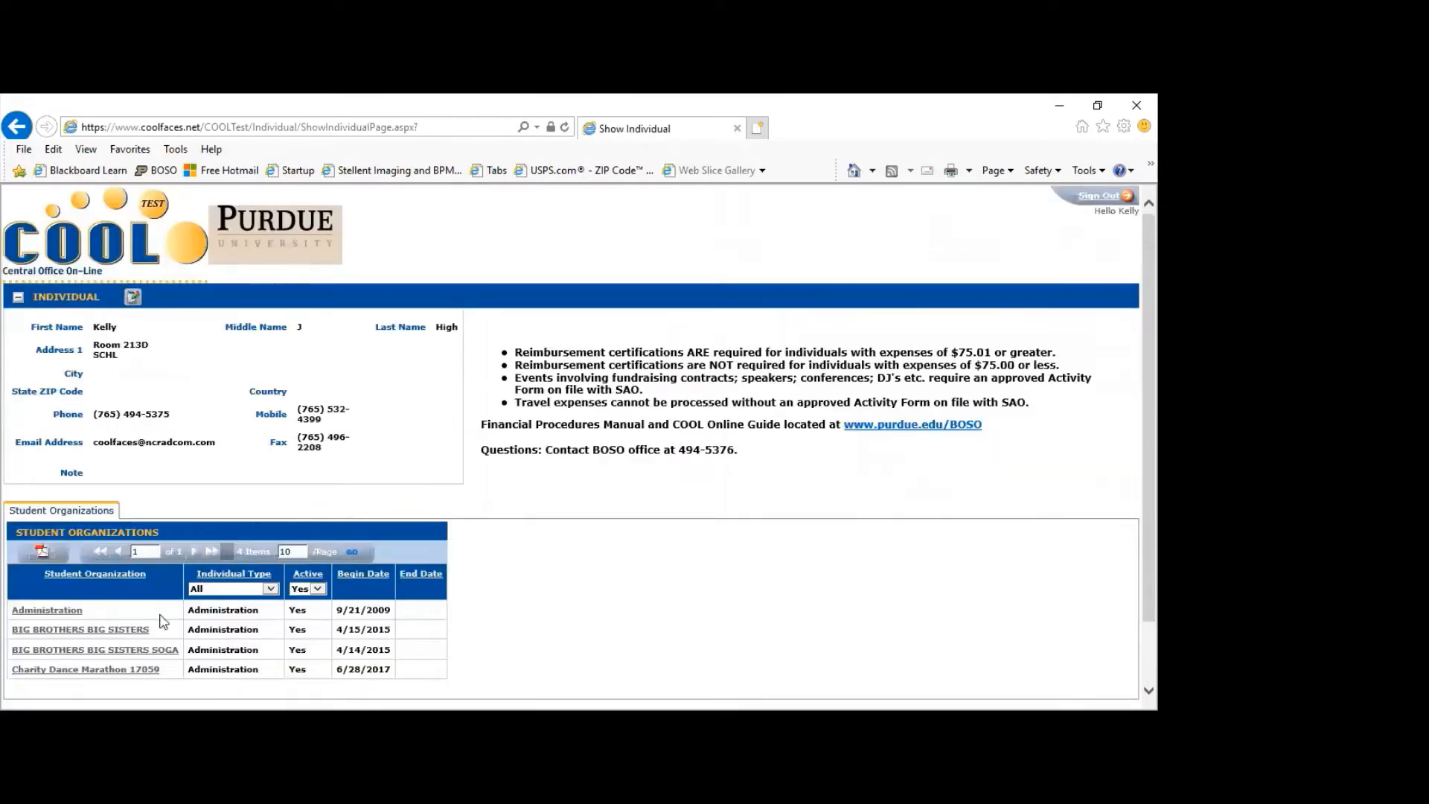
pyautogui.click(119, 630)
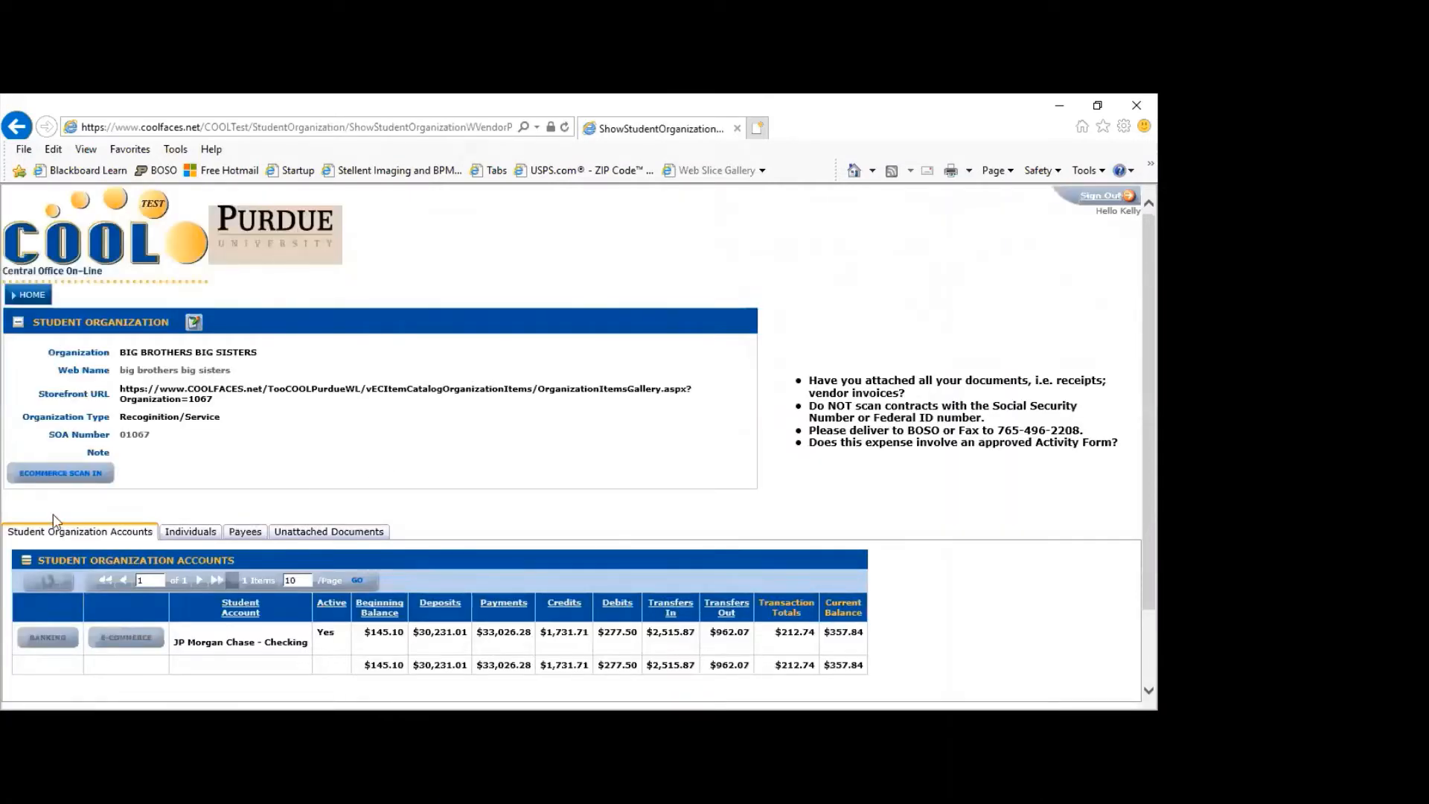
# View the checking account's banking records, completed payments, then its 21 payments in process.
pyautogui.click(47, 640)
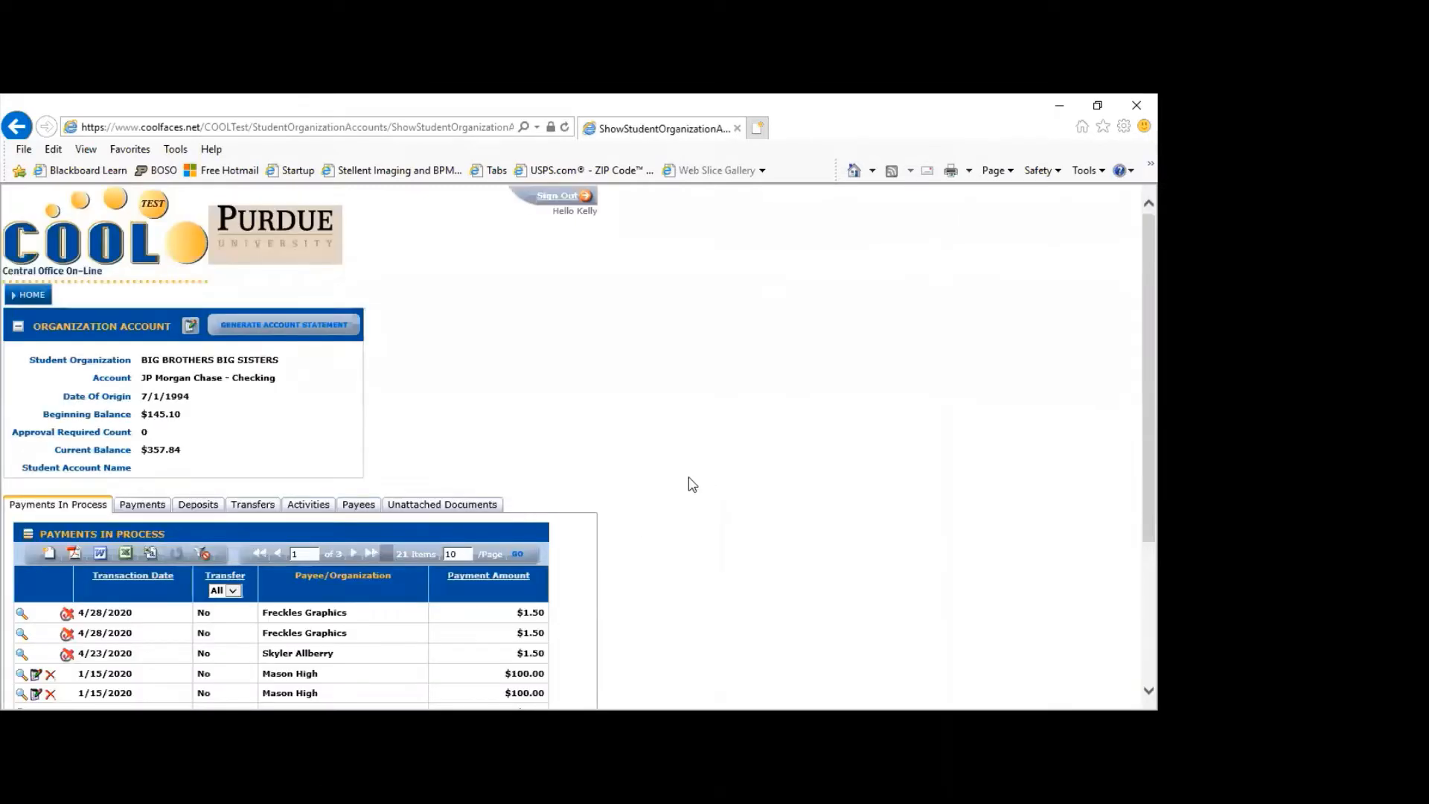
pyautogui.scroll(-1, 685, 482)
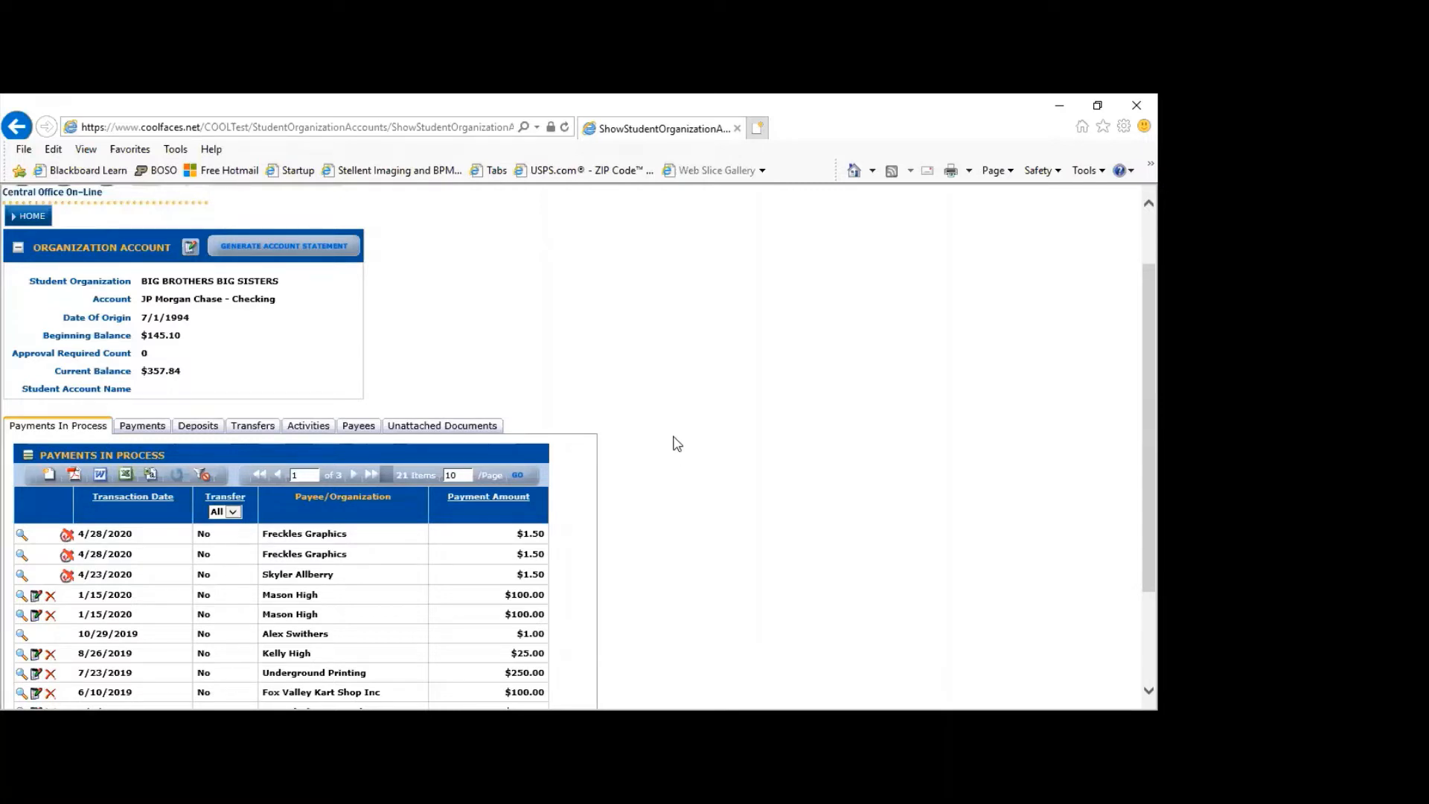
pyautogui.scroll(-1, 675, 442)
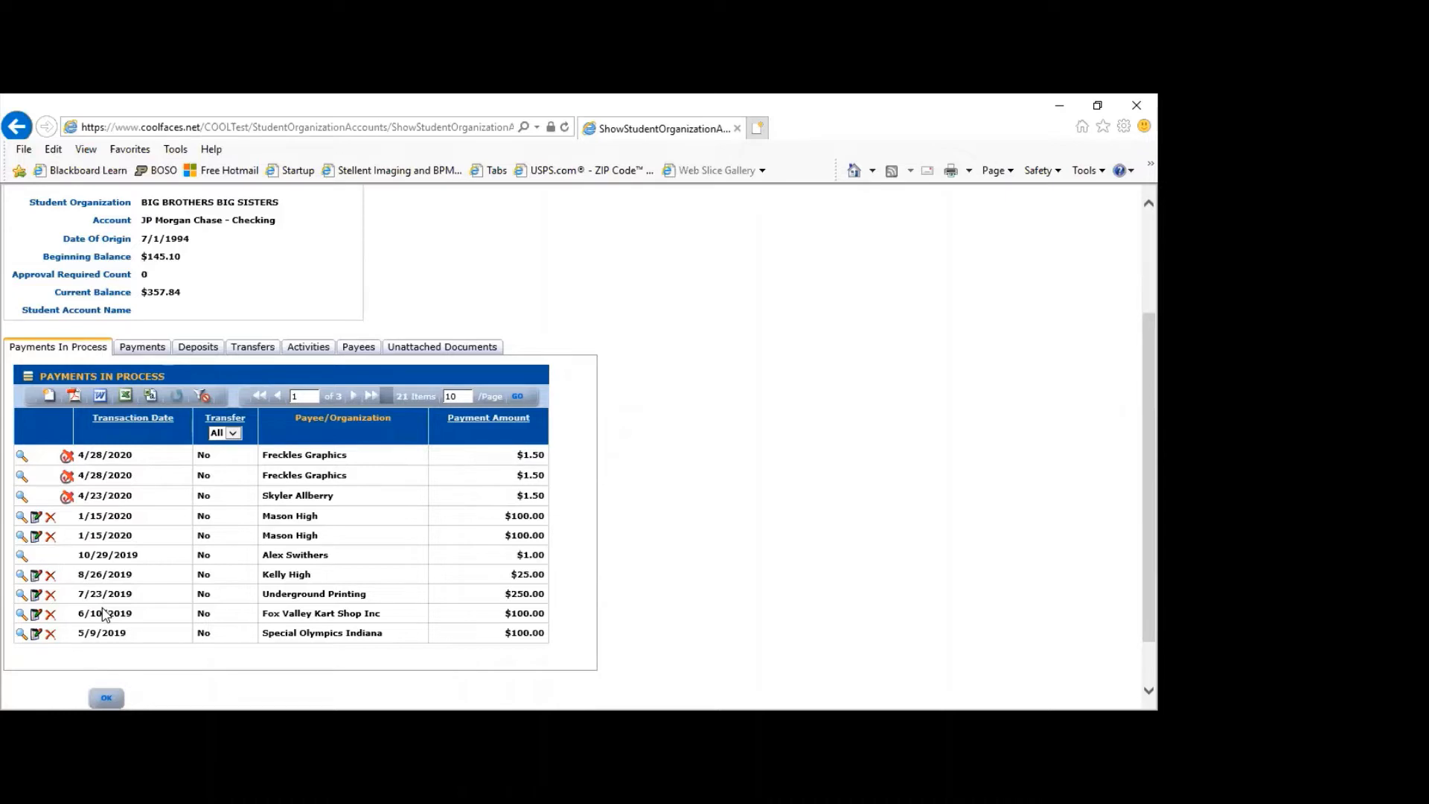
pyautogui.click(140, 348)
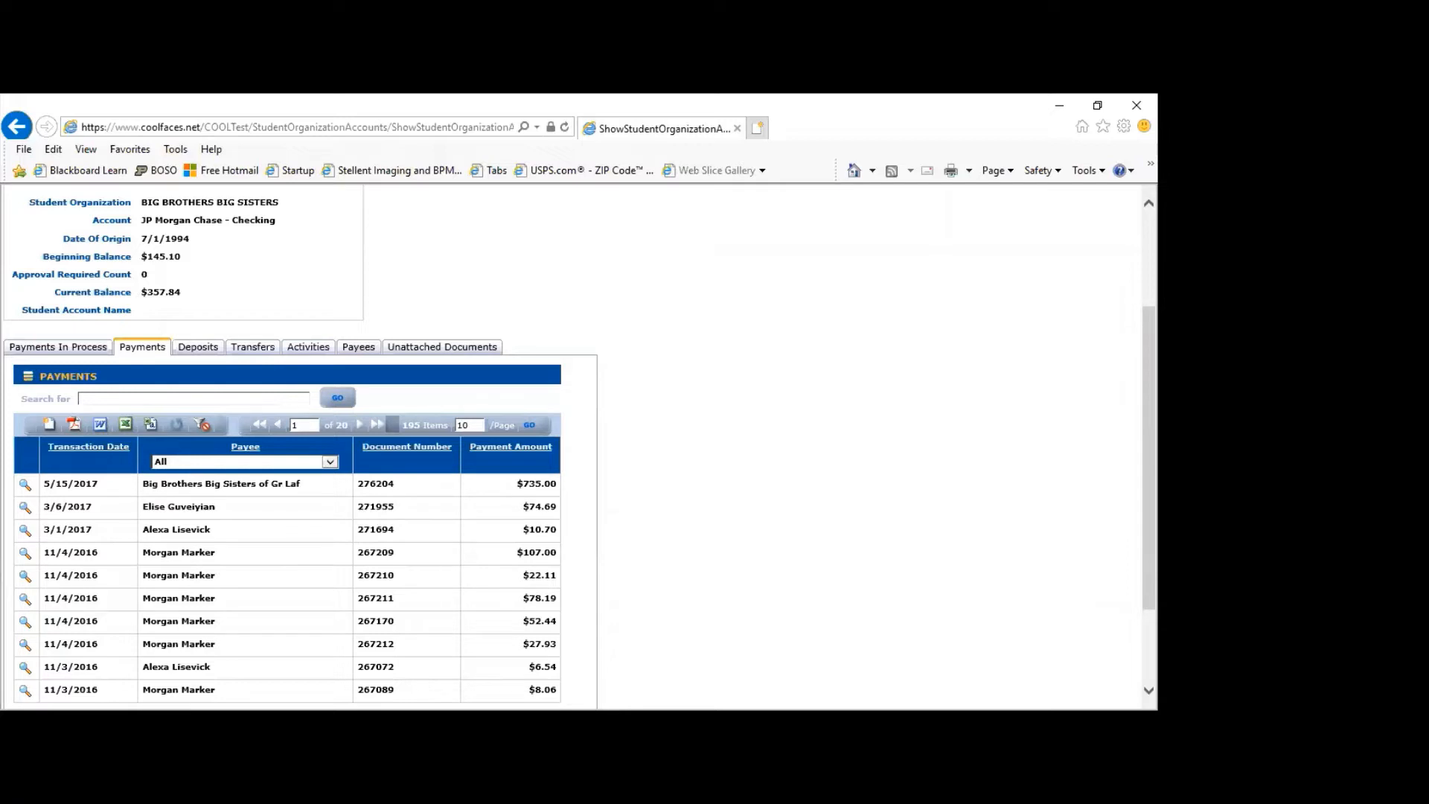
pyautogui.click(65, 350)
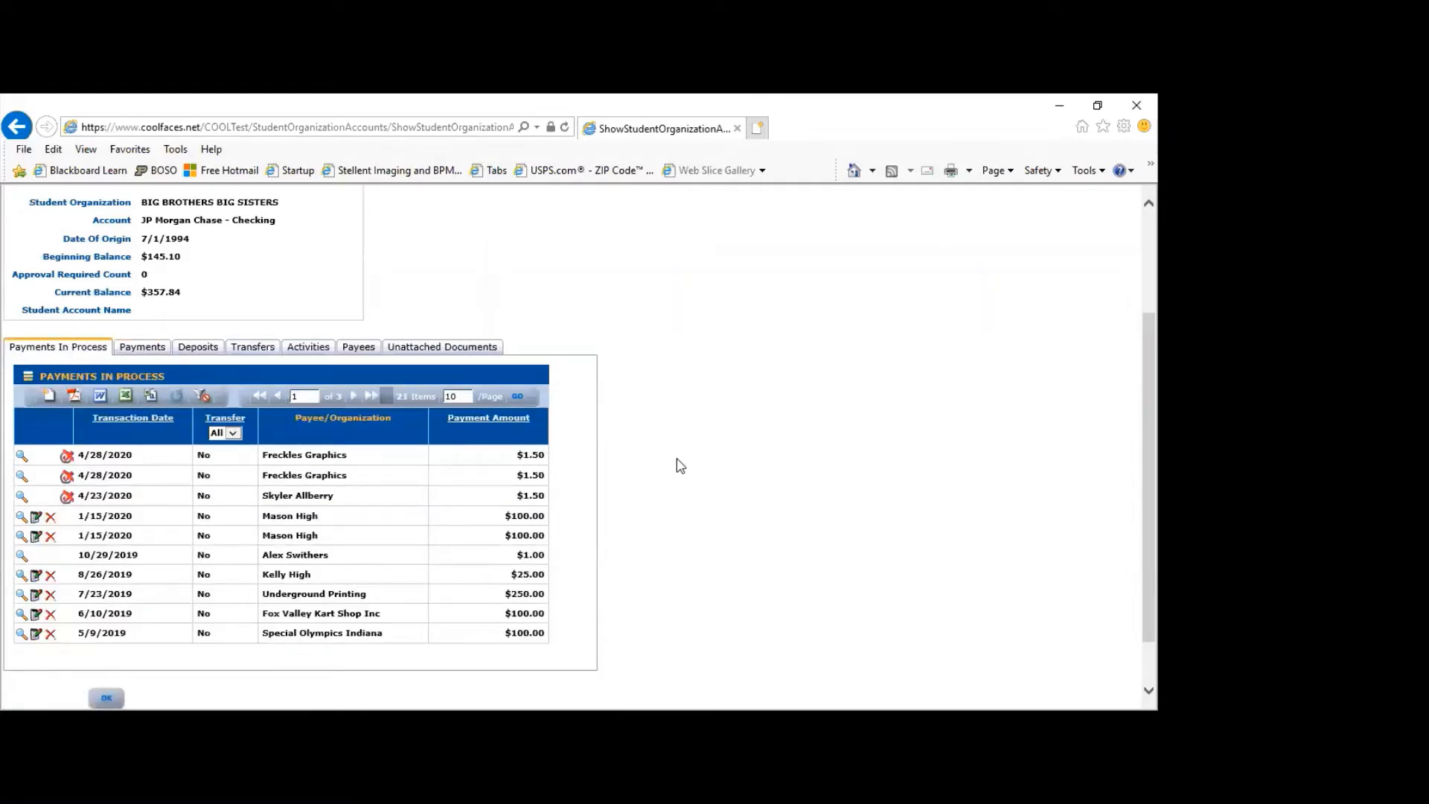
# Start a new payment transaction and search payees for Taylor High.
pyautogui.click(49, 398)
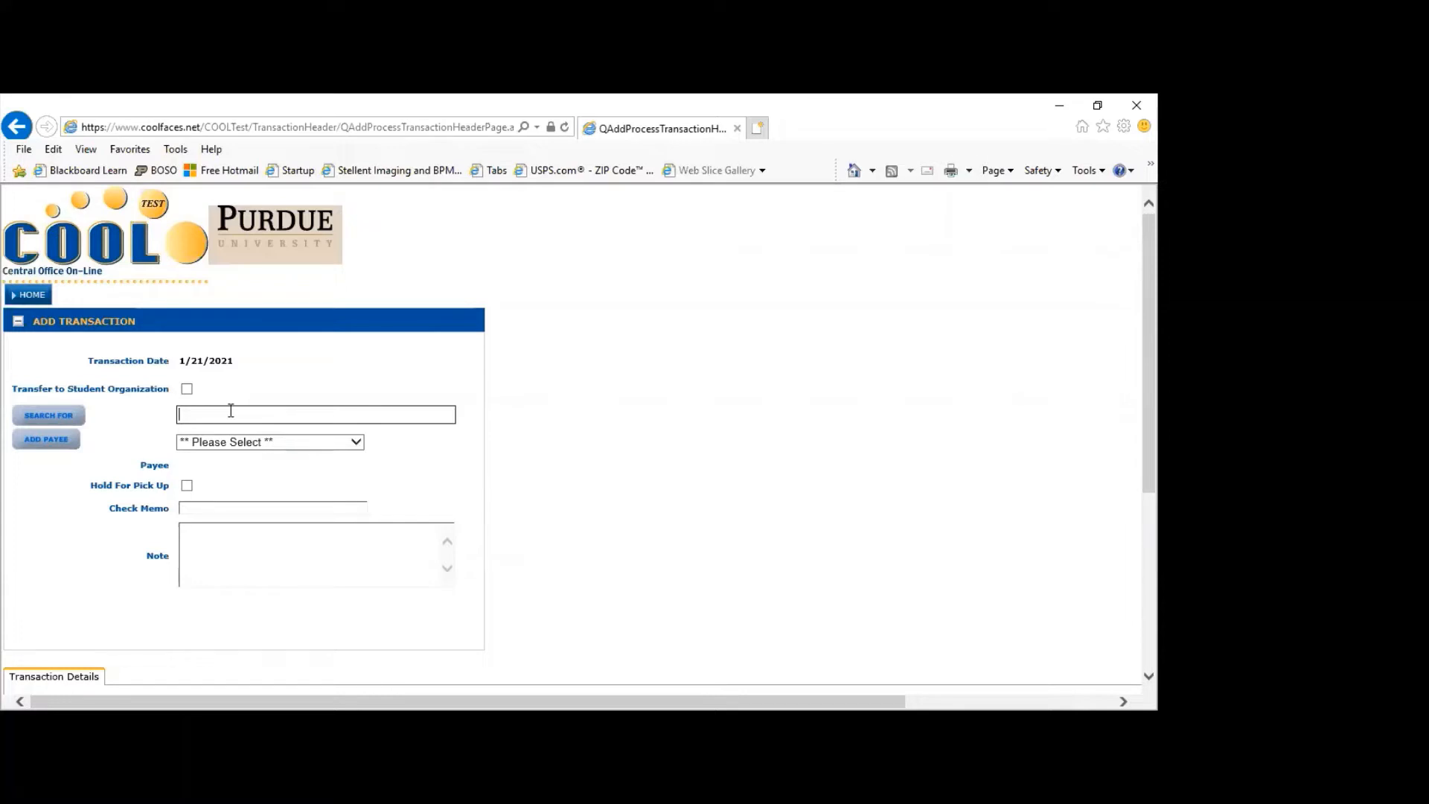
pyautogui.write('Taylor High')
pyautogui.press('BackSpace')
pyautogui.write('h')
pyautogui.click(48, 422)
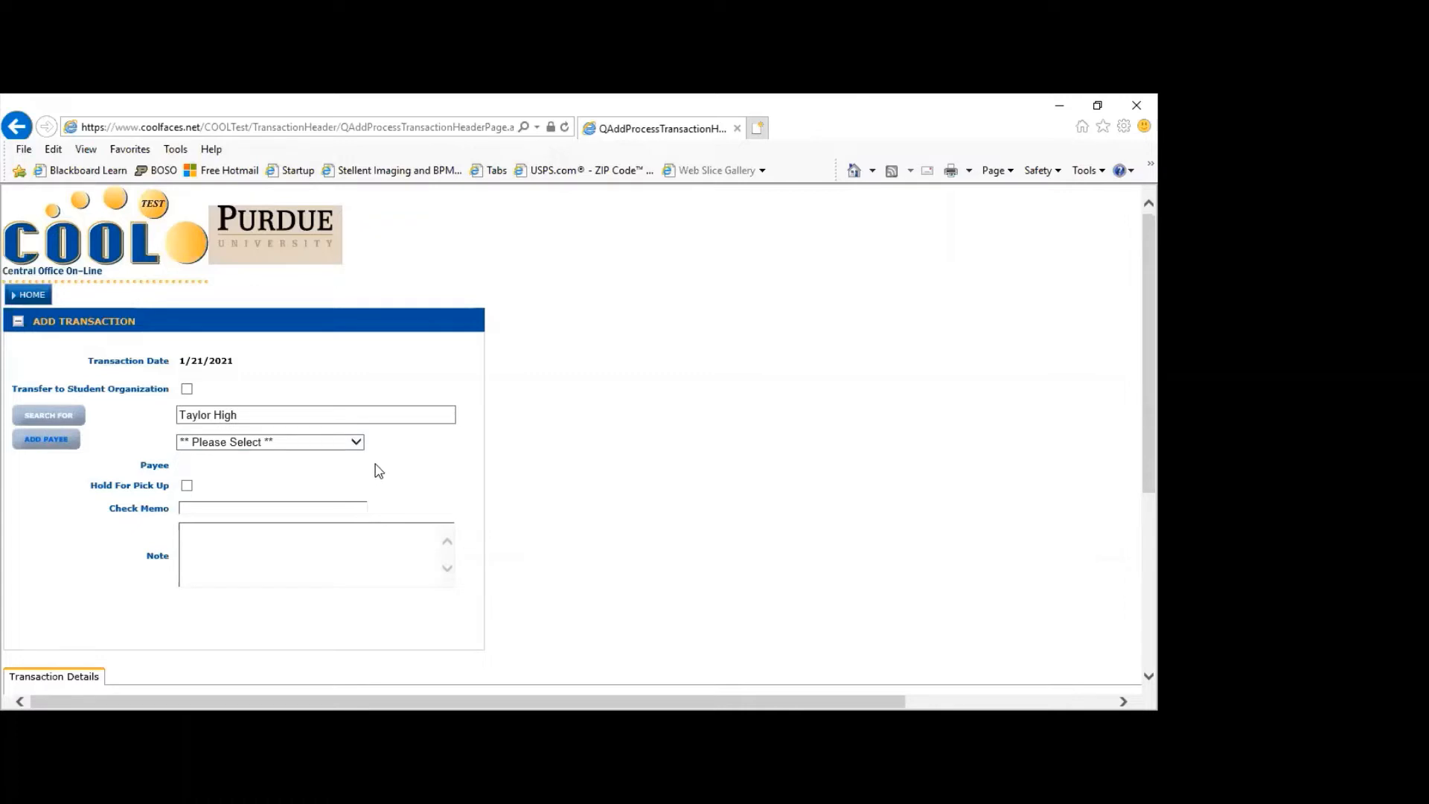
# Check the Payee list without choosing anyone, then go to add a new payee.
pyautogui.click(358, 442)
pyautogui.click(621, 474)
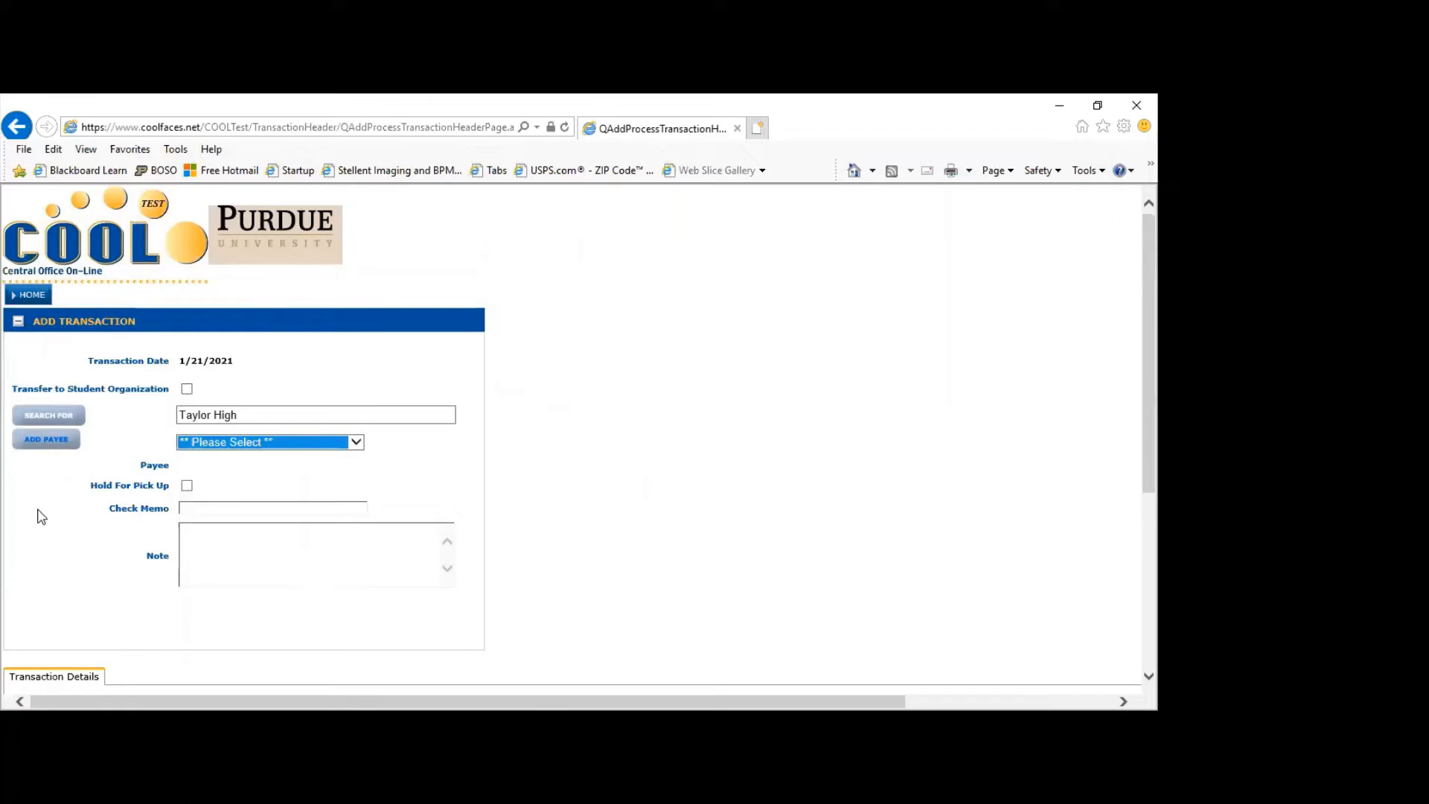
pyautogui.click(50, 445)
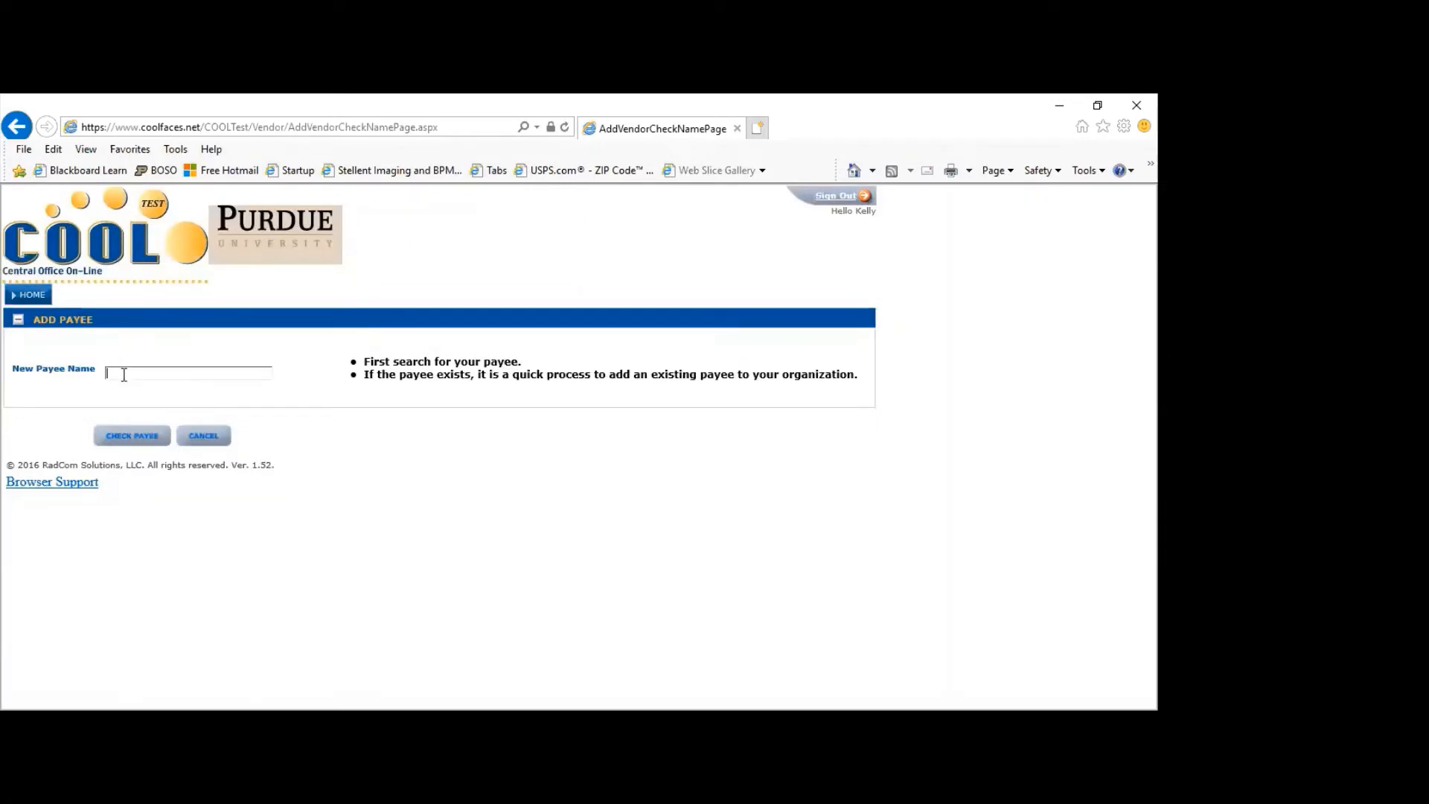
# Check the new payee name 'Taylor HIgh' and request it as a new payee.
pyautogui.write('Taylor HIgh')
pyautogui.click(127, 441)
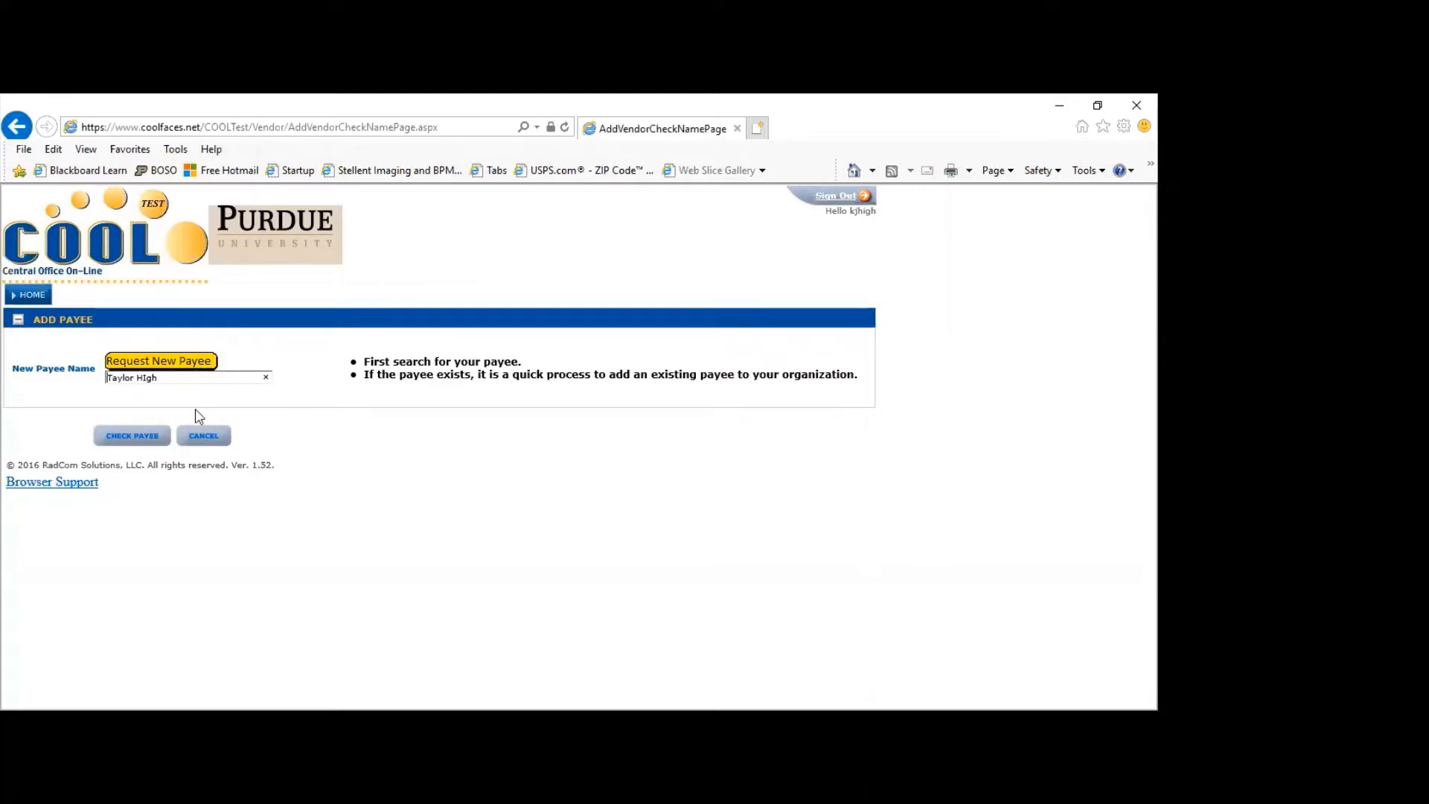
pyautogui.click(164, 363)
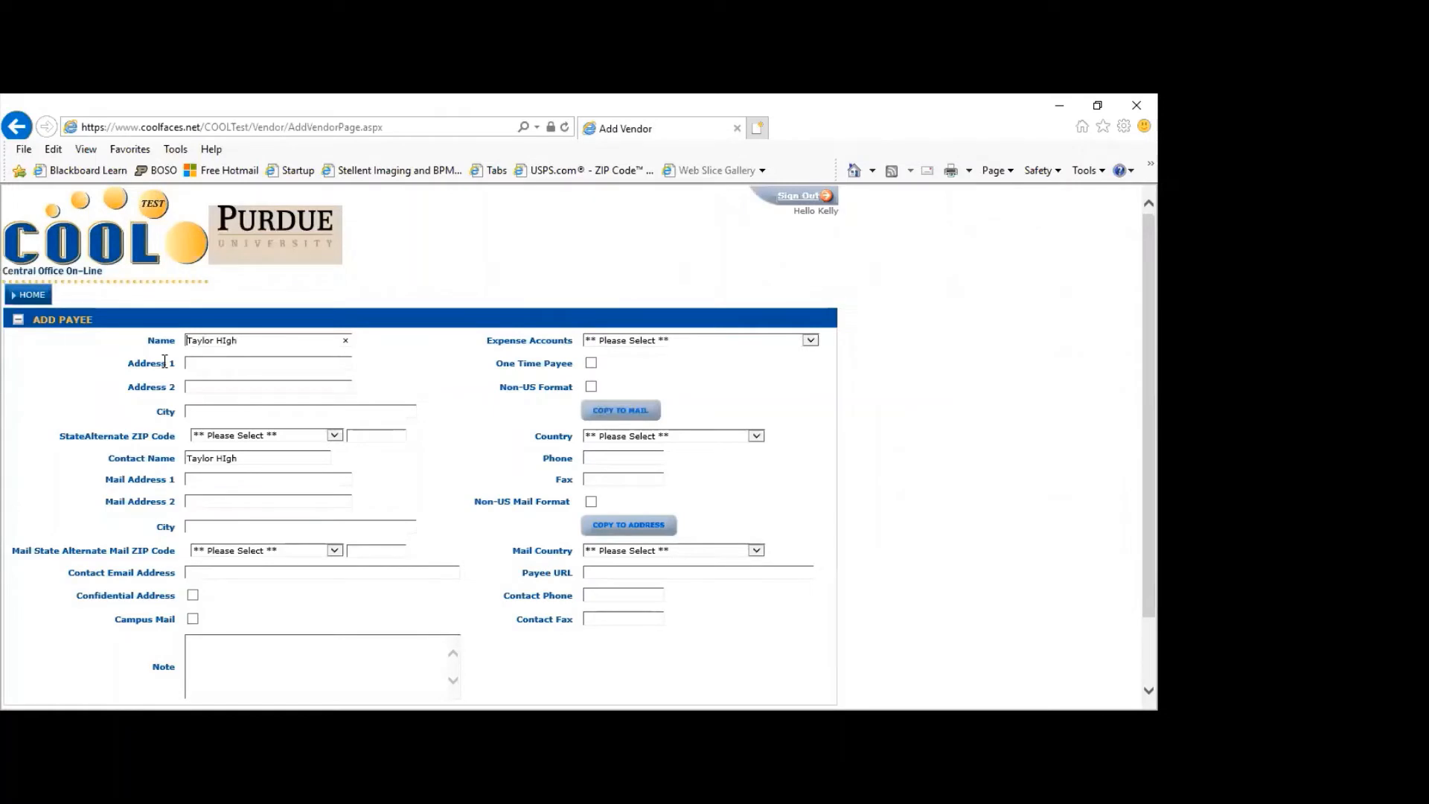
# Enter 1111 First St as the payee's Address 1.
pyautogui.click(203, 363)
pyautogui.write('1111')
pyautogui.write('Fr')
pyautogui.press('BackSpace')
pyautogui.write('irst St')
# Set the payee's city to West Lafayette, state to Indiana and ZIP to 47906.
pyautogui.click(236, 413)
pyautogui.write('WEs')
pyautogui.click(280, 440)
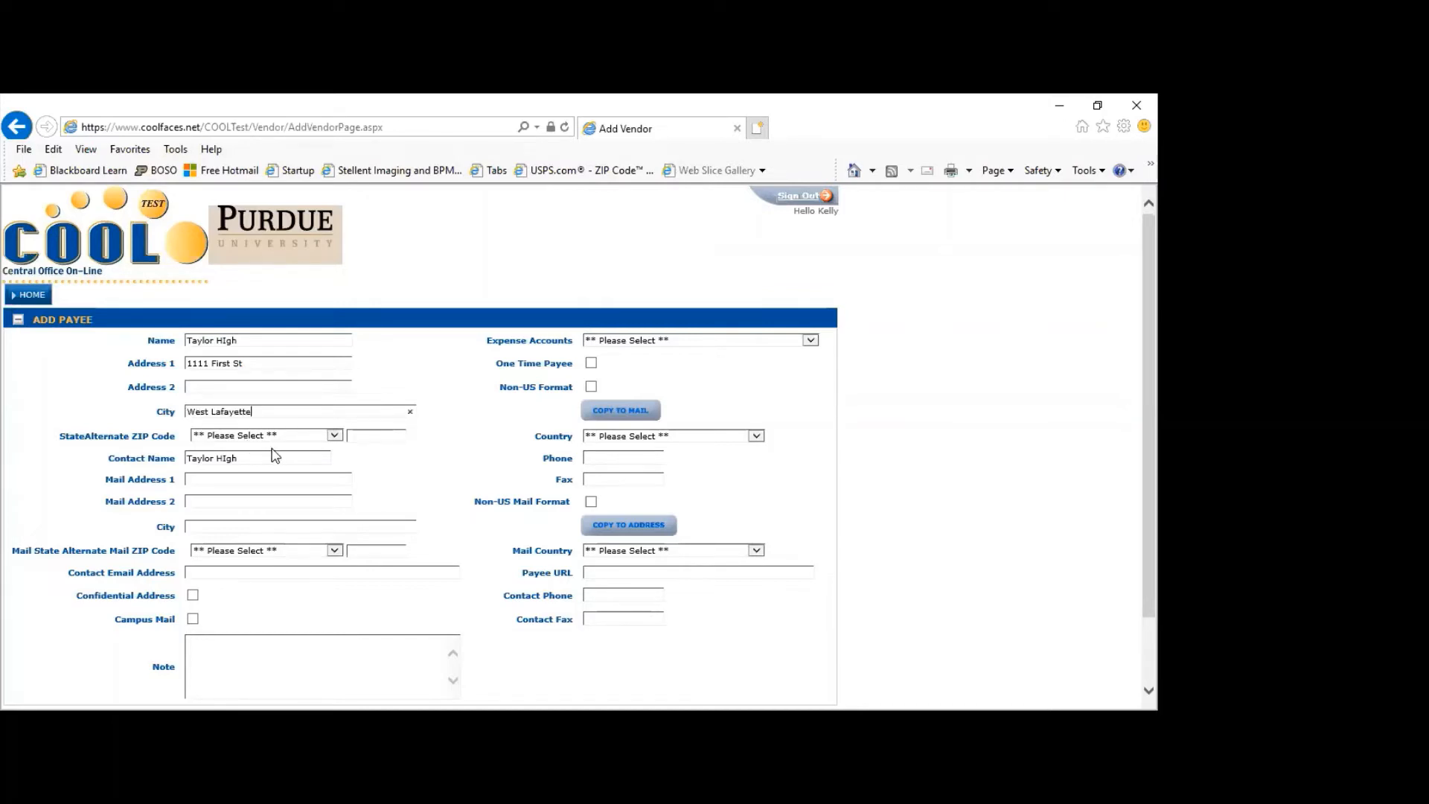
pyautogui.click(265, 436)
pyautogui.write('in')
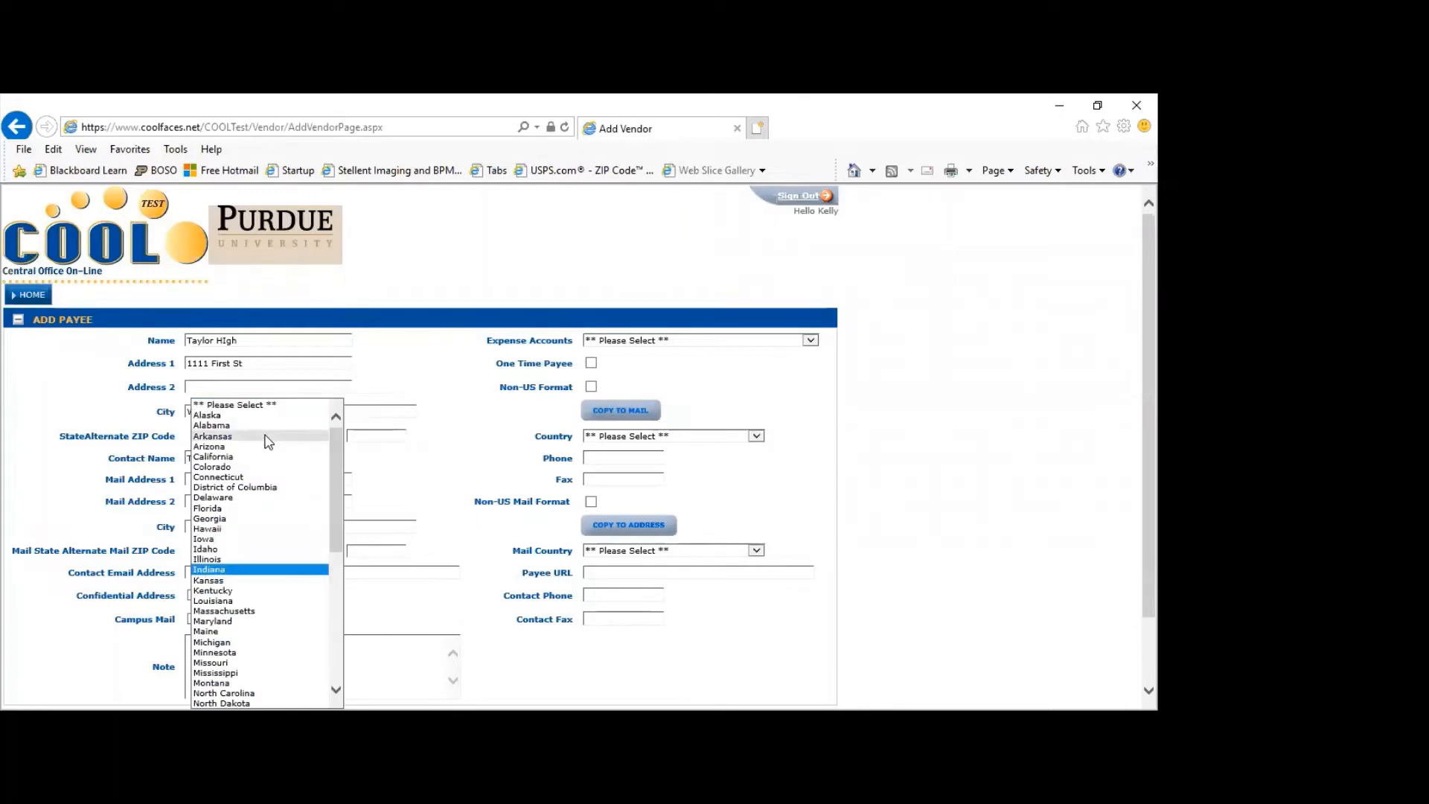
pyautogui.click(215, 572)
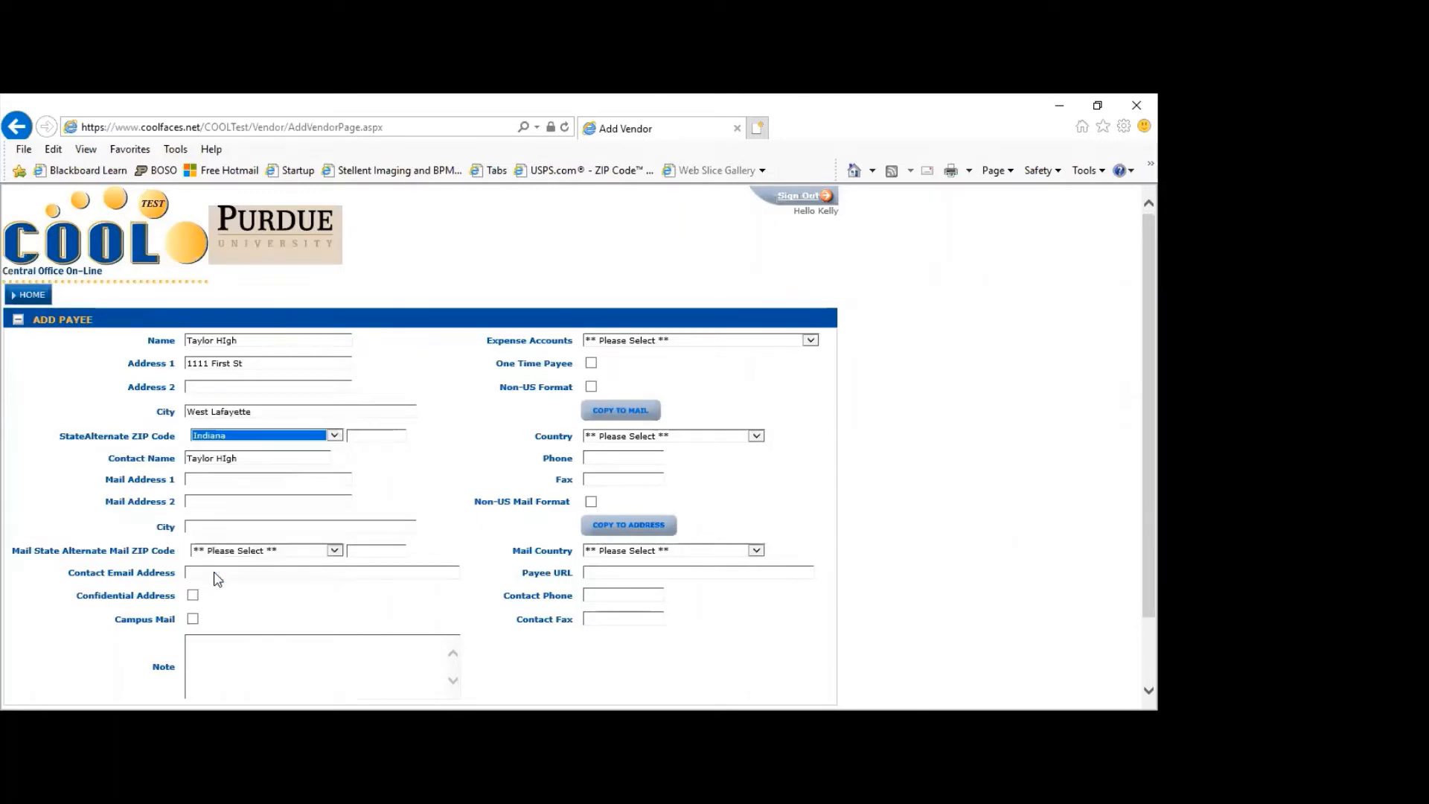
pyautogui.click(361, 436)
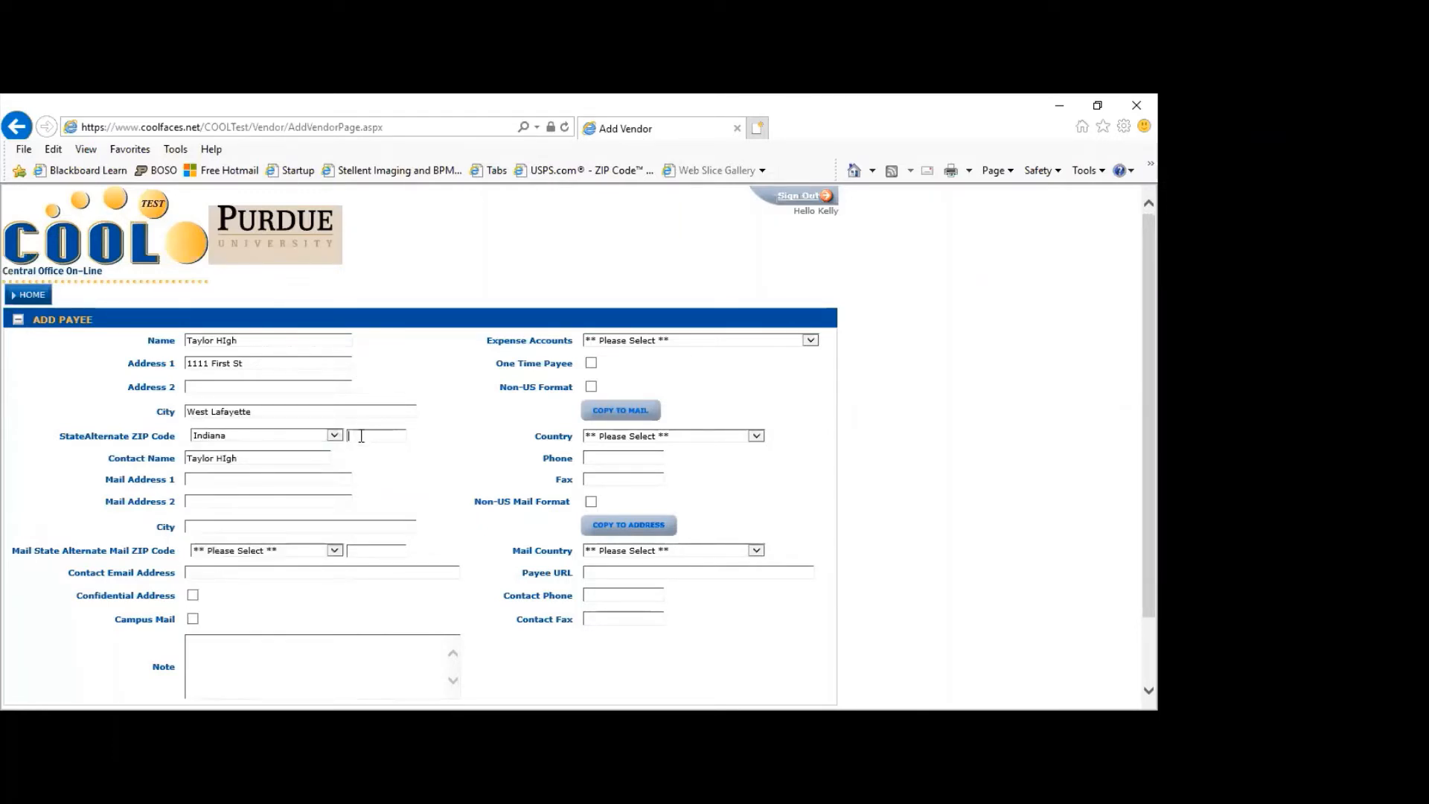
pyautogui.write('47906')
# Choose 627- Entry Fee Expense as the payee's expense account.
pyautogui.click(812, 342)
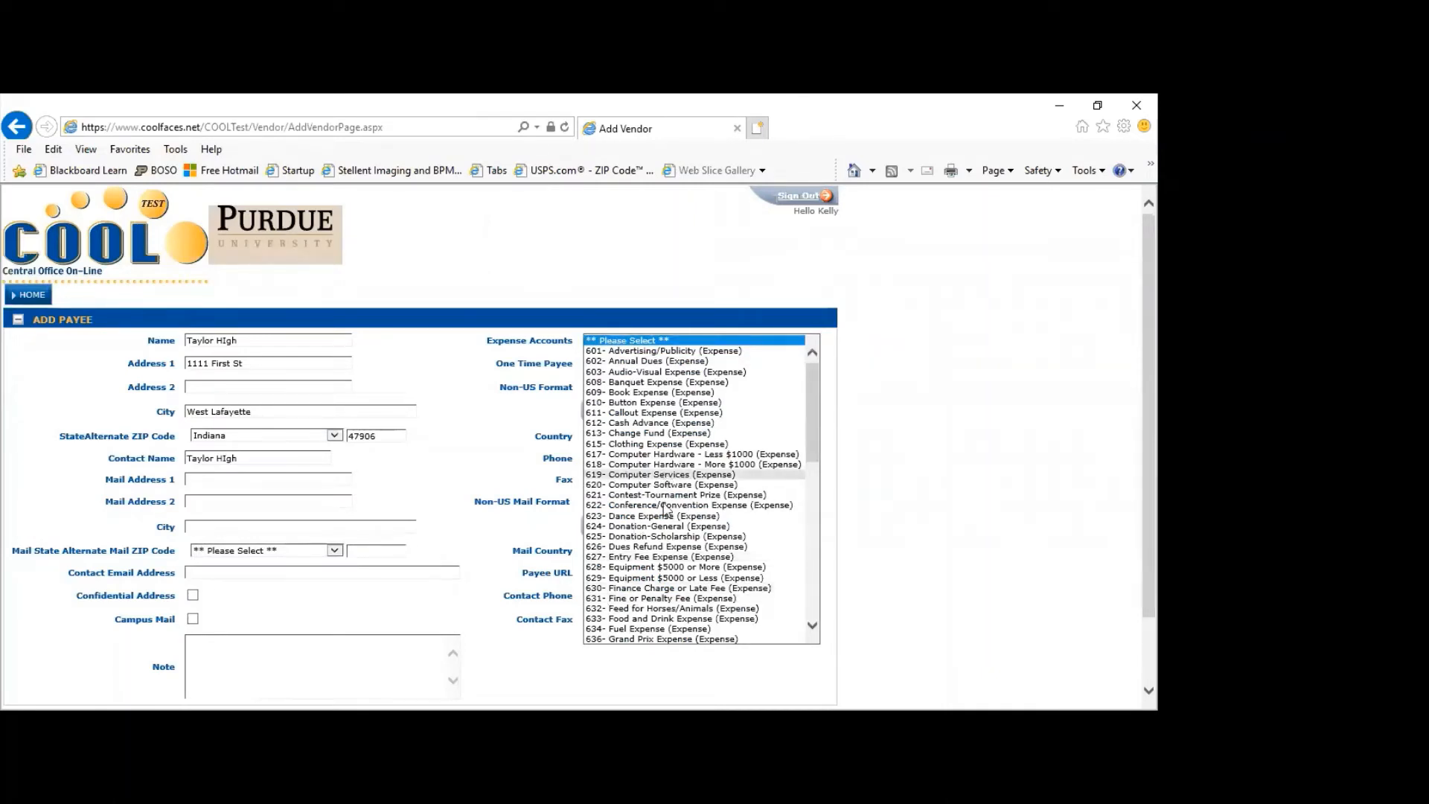
pyautogui.click(642, 558)
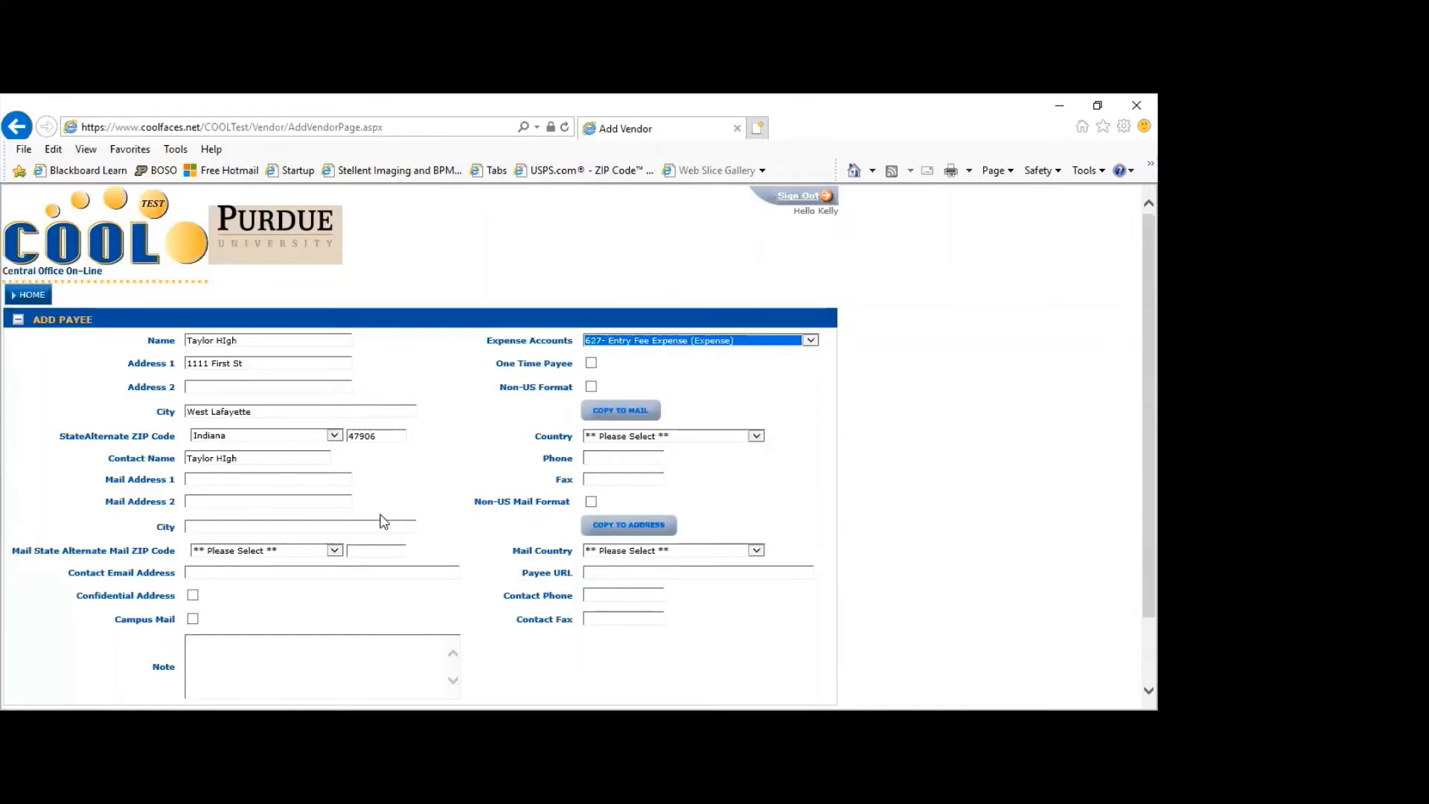
pyautogui.scroll(-3, 383, 521)
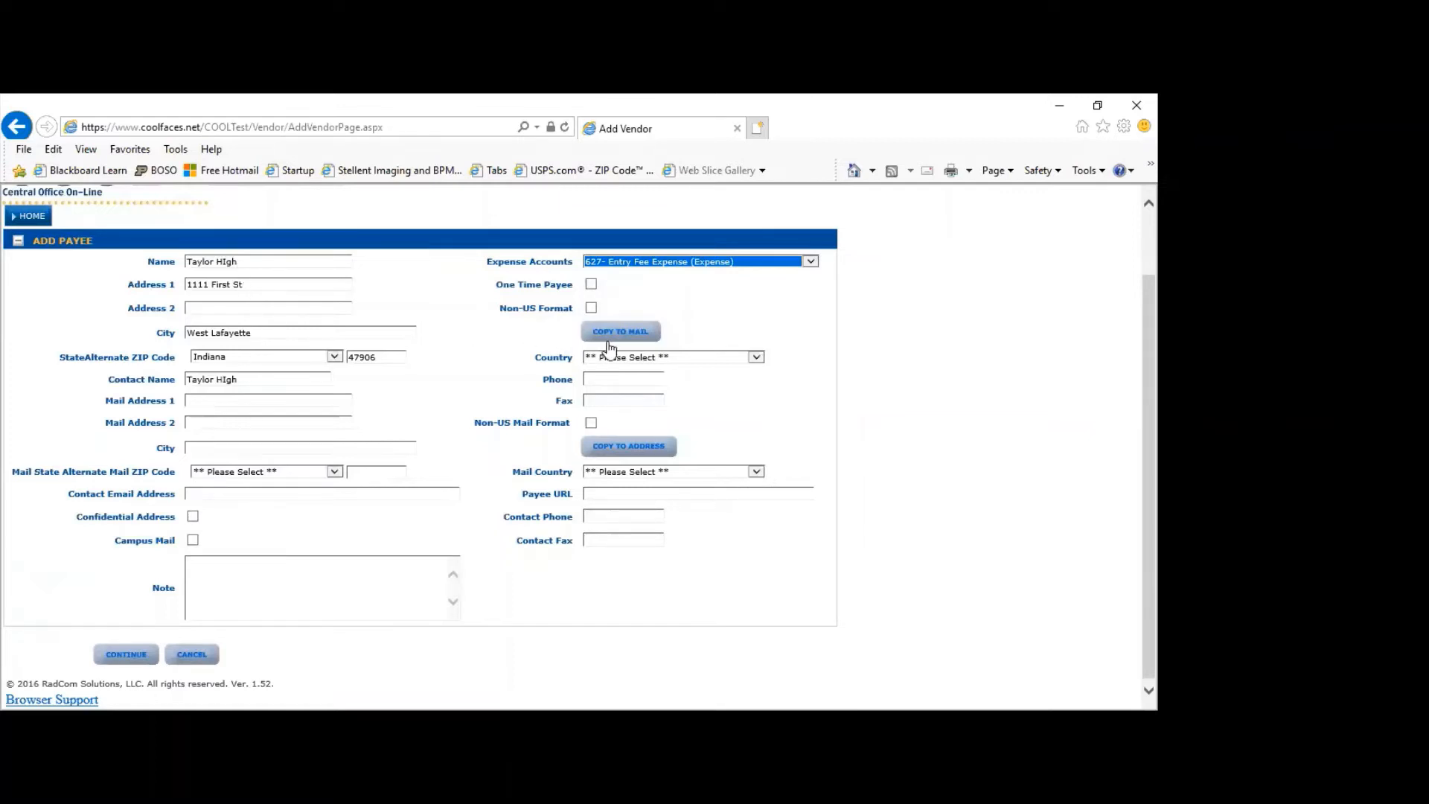
pyautogui.click(633, 339)
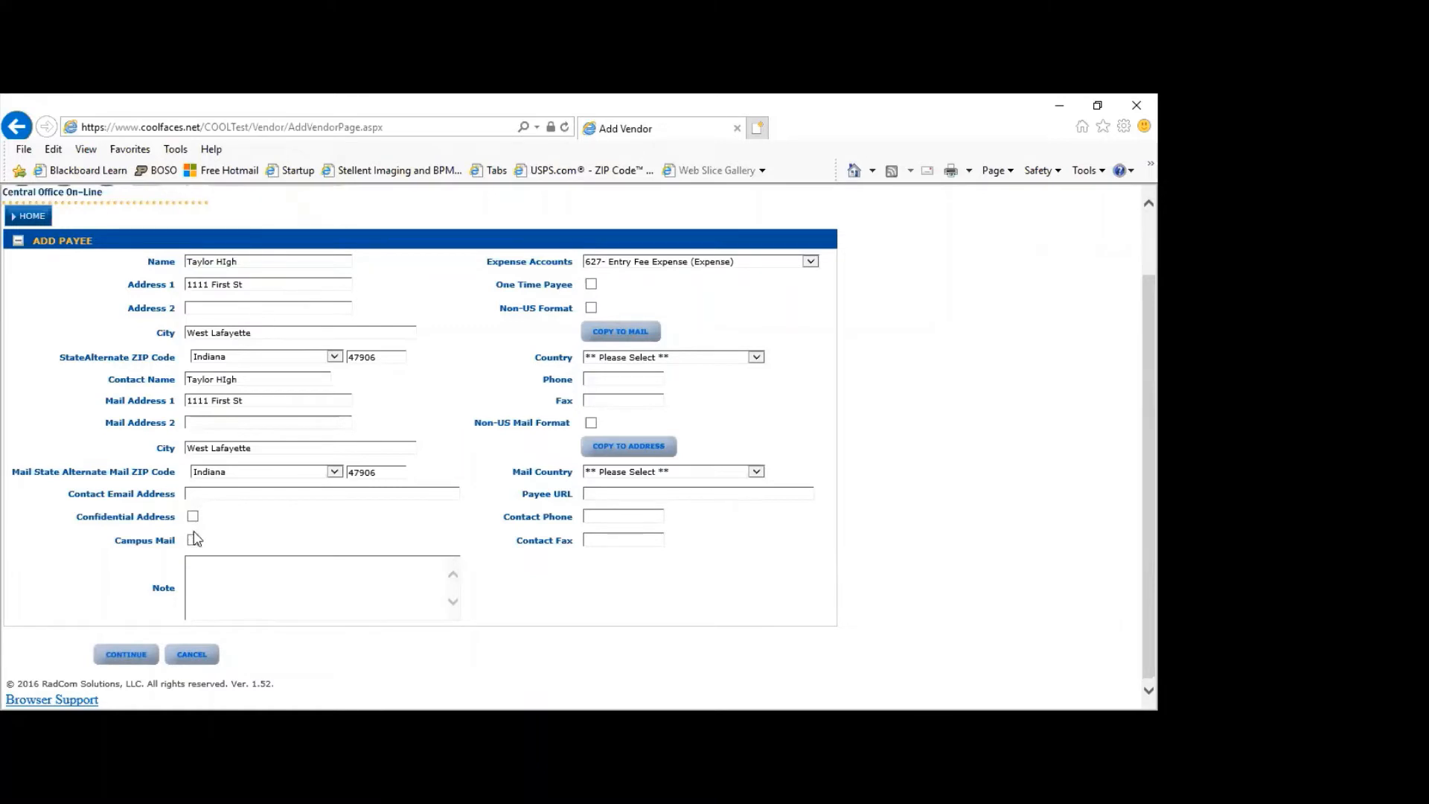
pyautogui.click(128, 659)
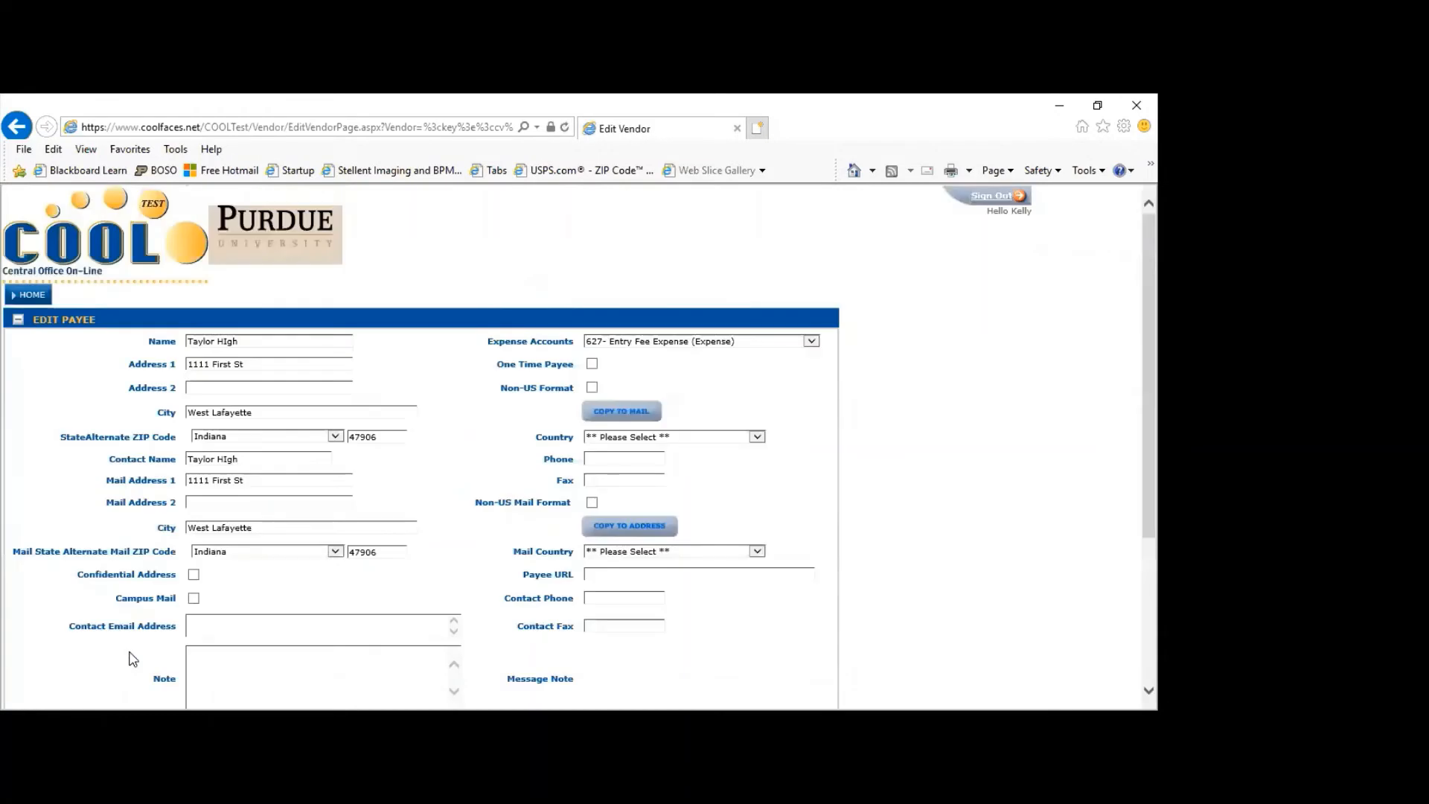
pyautogui.scroll(-1, 458, 428)
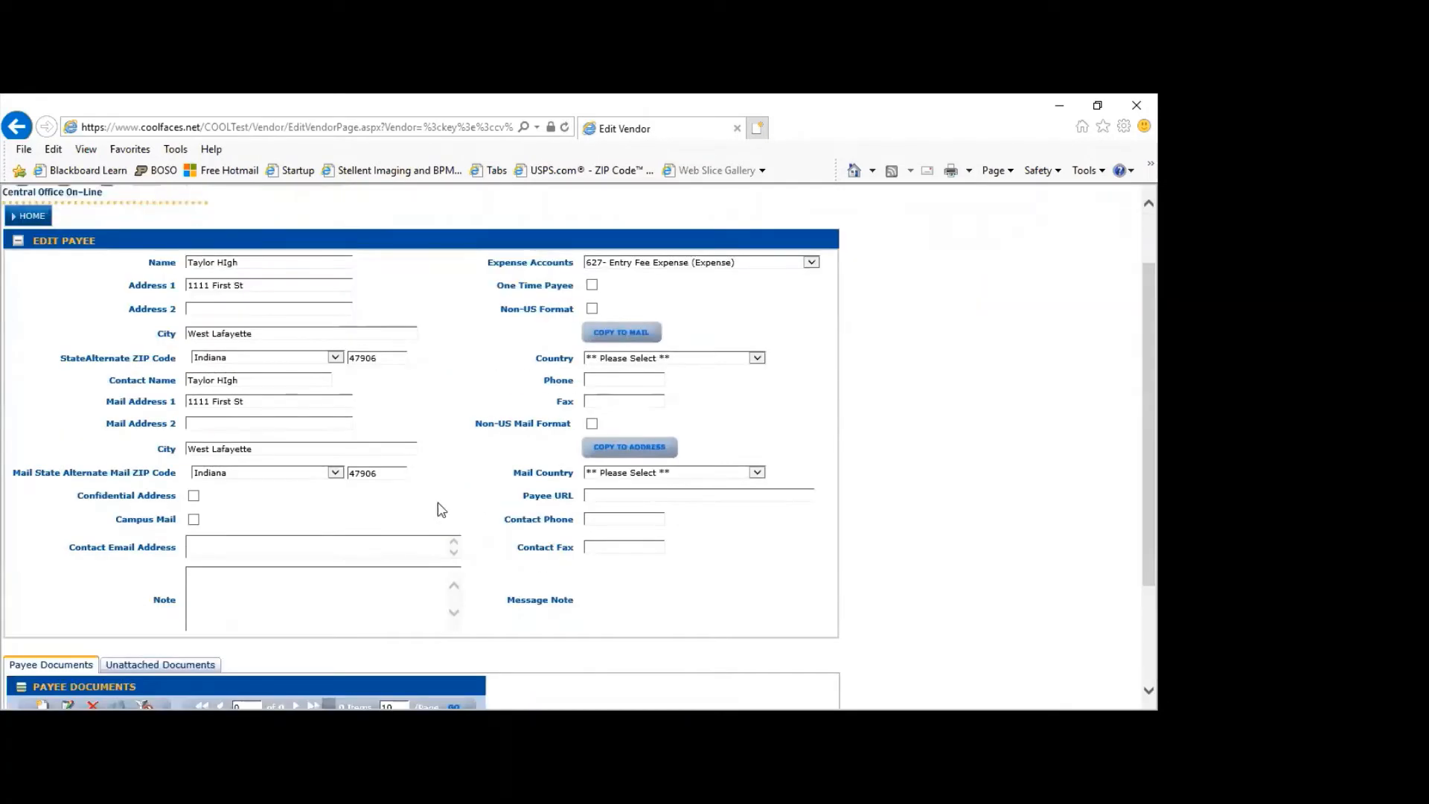
pyautogui.scroll(-1, 459, 417)
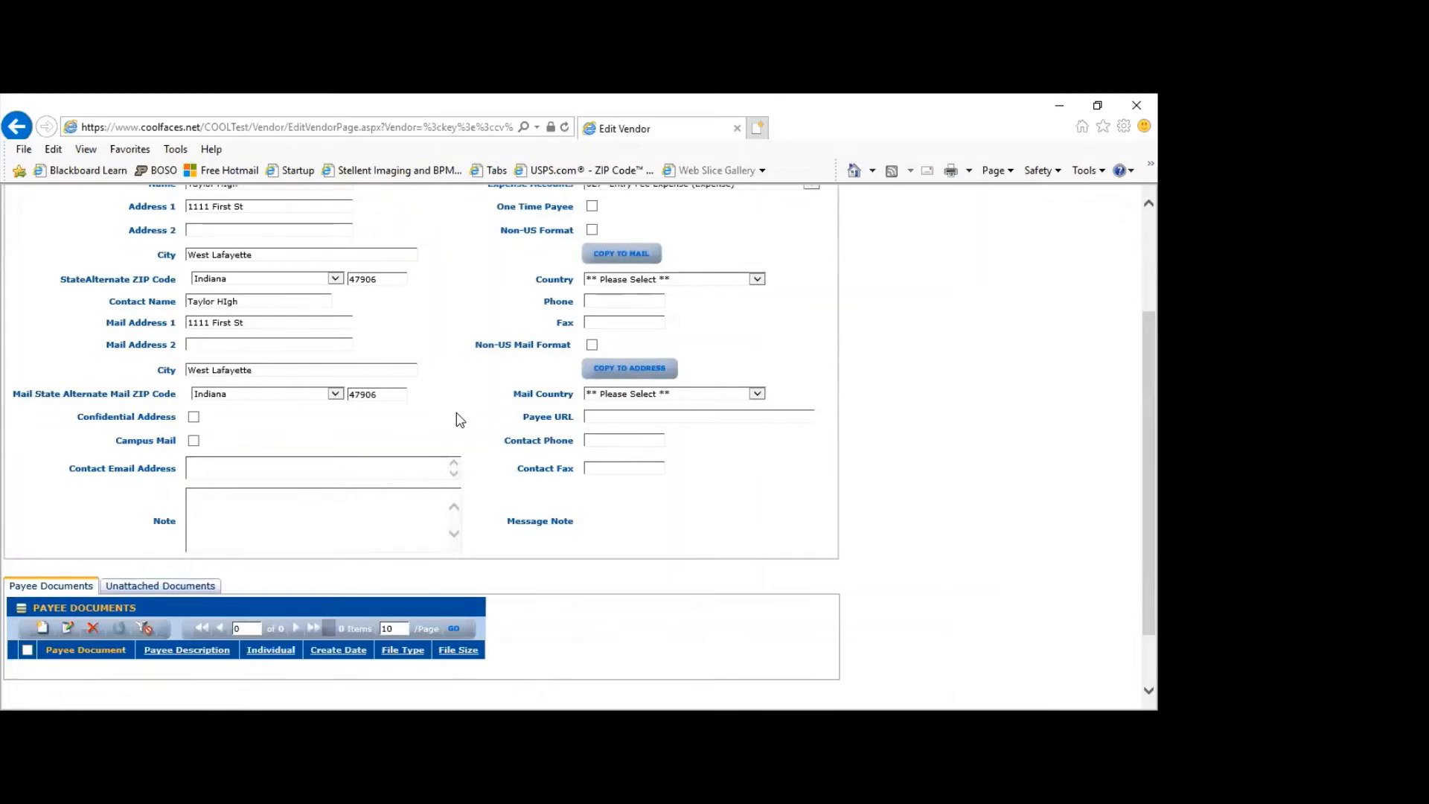
pyautogui.scroll(2, 460, 420)
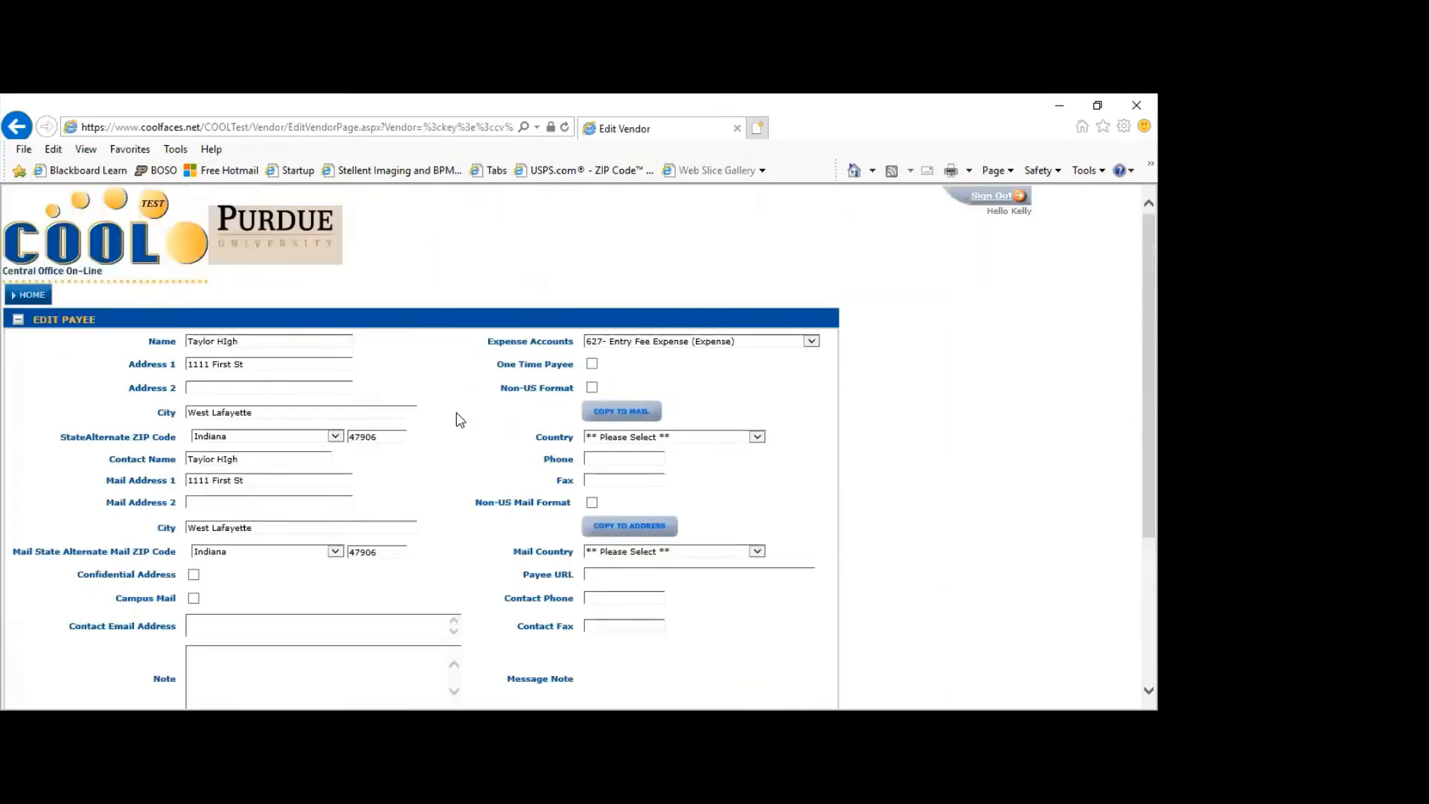
pyautogui.scroll(-2, 460, 420)
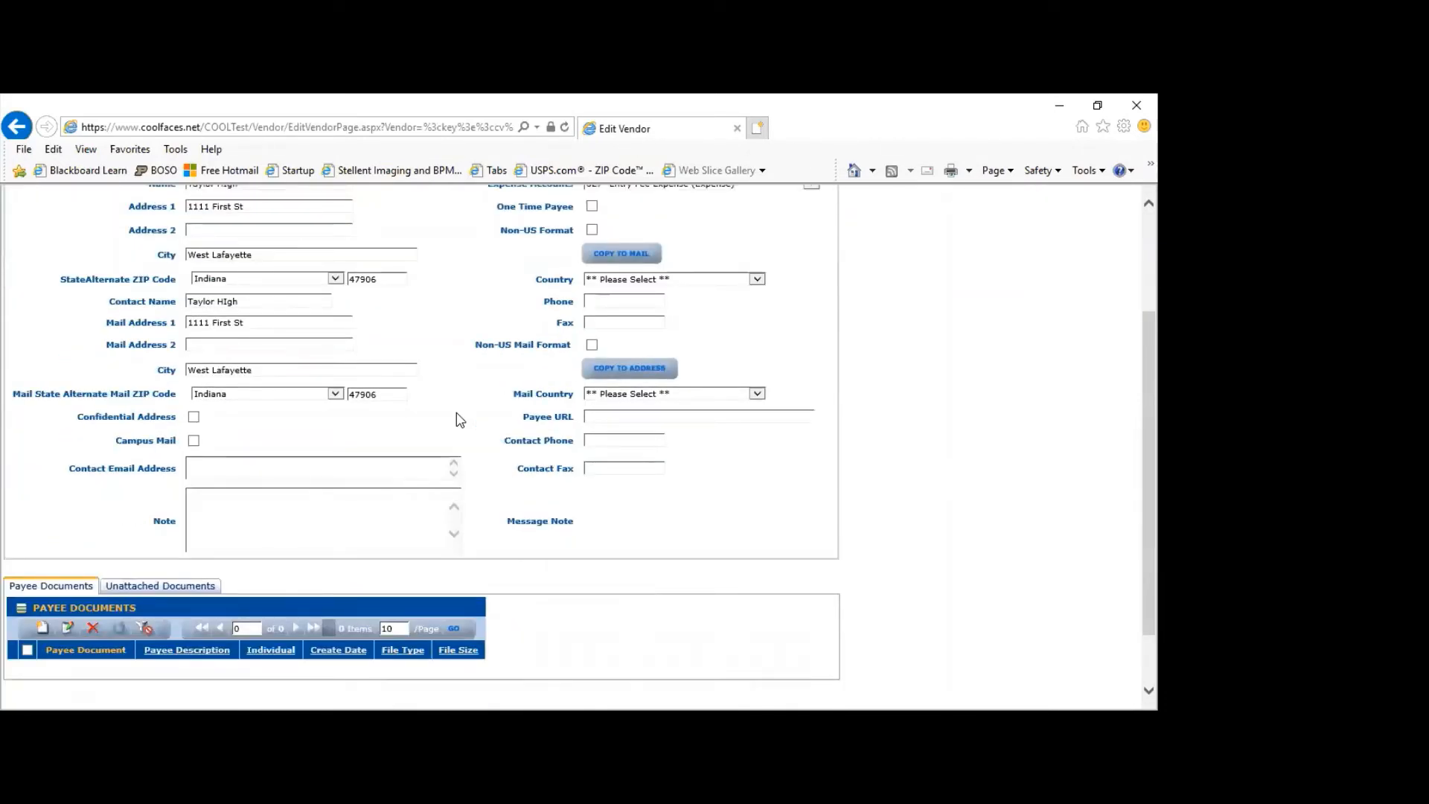
pyautogui.scroll(-2, 460, 420)
pyautogui.click(131, 641)
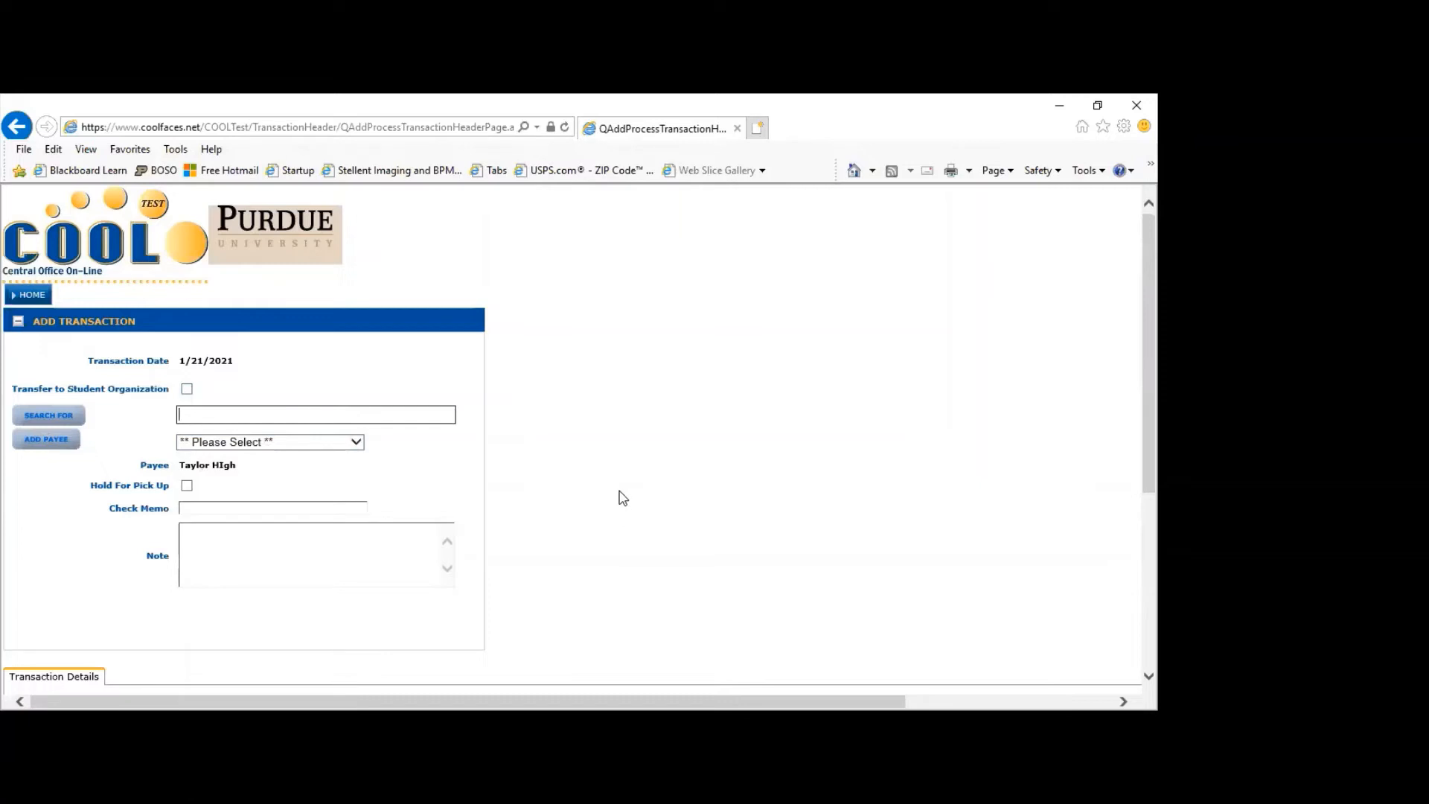
# Scroll the Taylor HIgh Add Transaction form down to the Transaction Details grid.
pyautogui.scroll(-1, 617, 488)
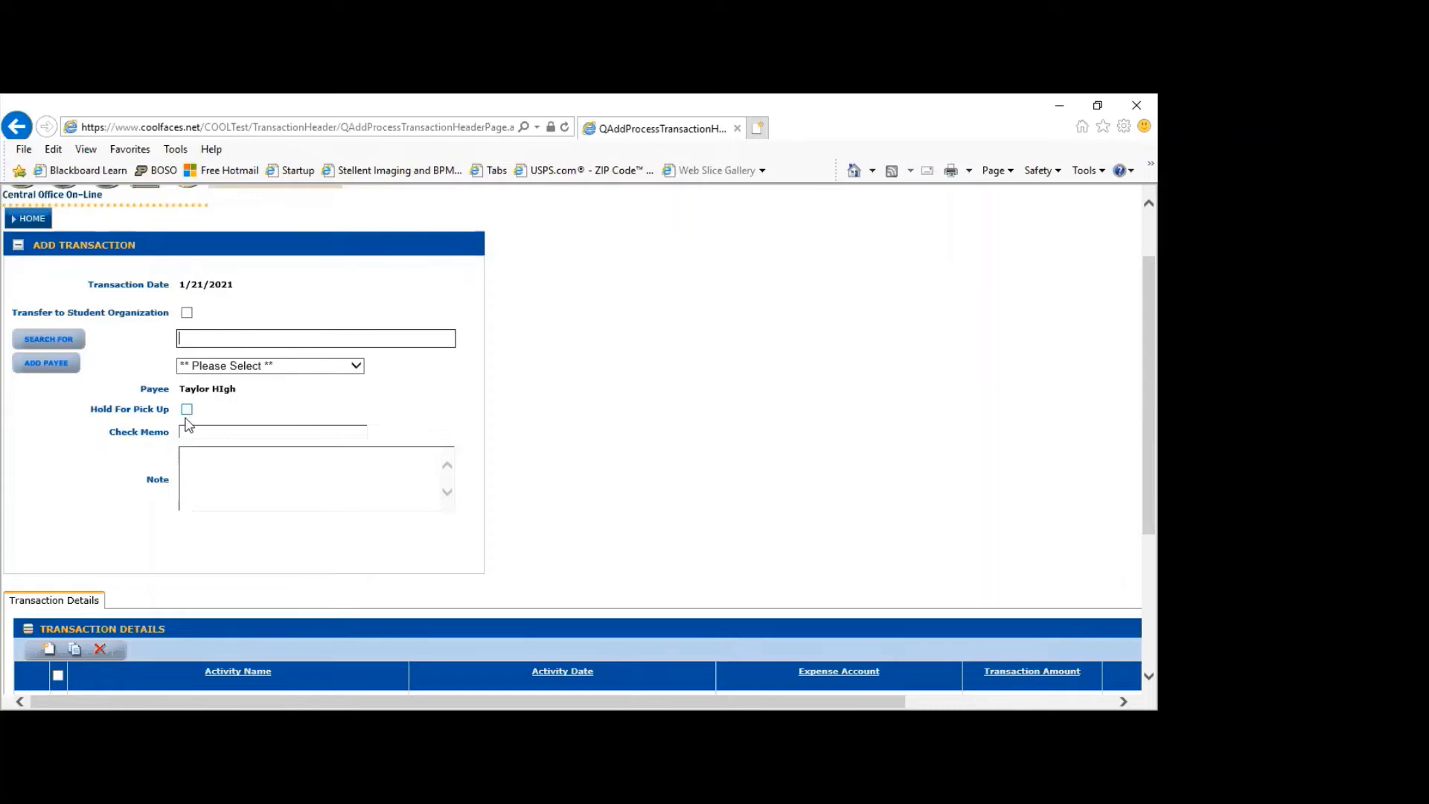
pyautogui.click(186, 411)
pyautogui.click(186, 411)
pyautogui.click(253, 481)
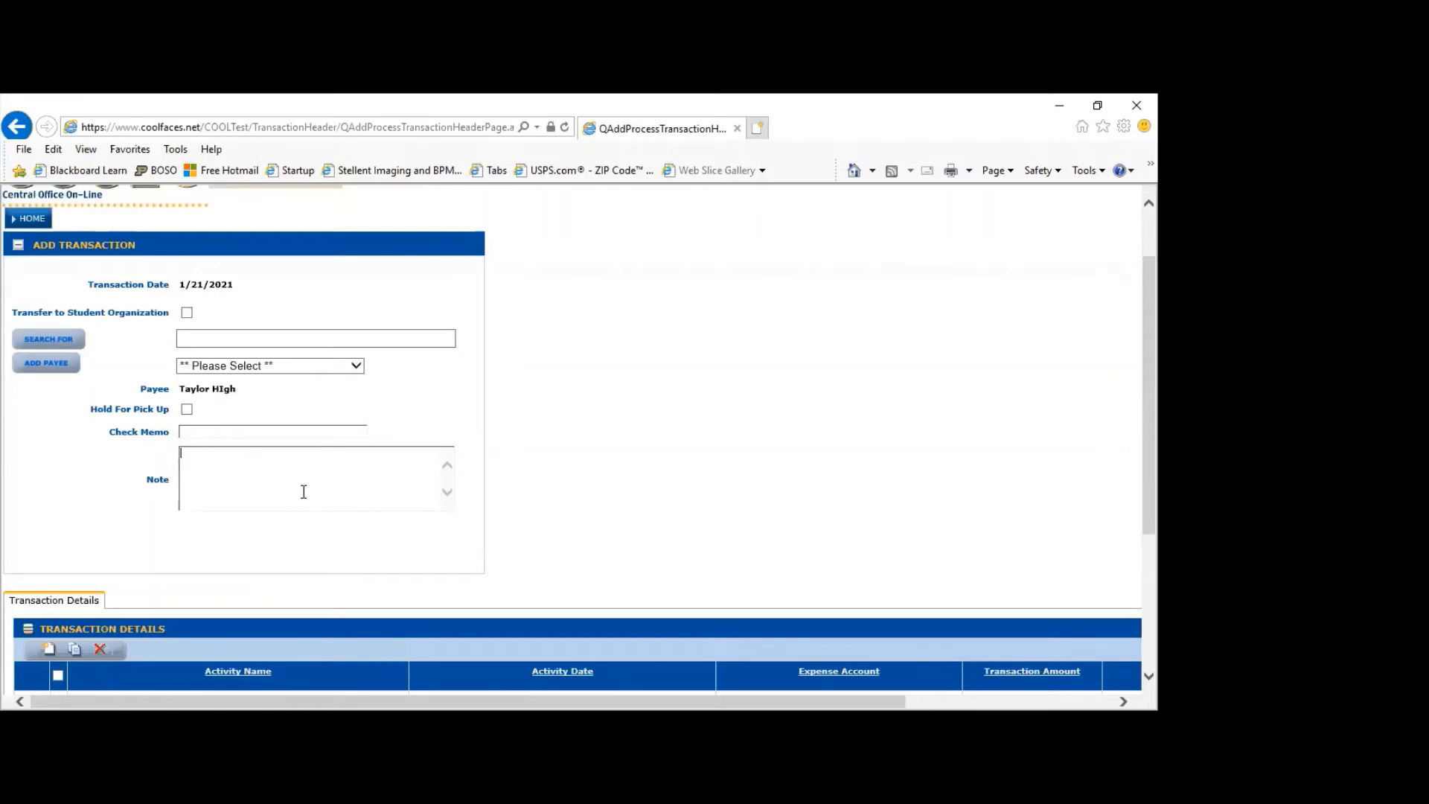
pyautogui.scroll(-2, 647, 452)
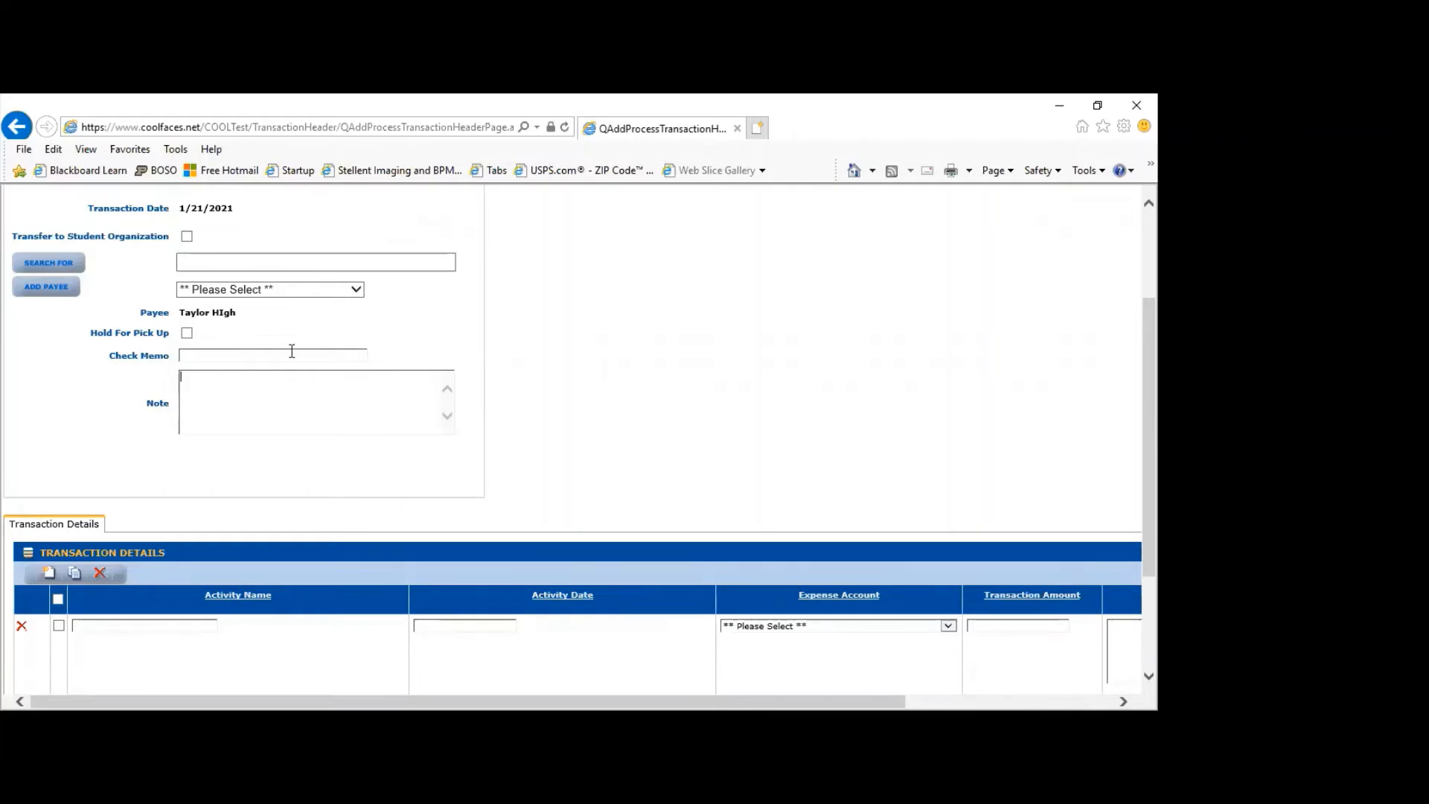
# Enter check memo 'Registration for meeting 10 people' and activity name 'Callout'.
pyautogui.click(236, 357)
pyautogui.write('REgist')
pyautogui.press('BackSpace')
pyautogui.press('BackSpace')
pyautogui.press('BackSpace')
pyautogui.press('BackSpace')
pyautogui.press('BackSpace')
pyautogui.write('egistration for meeting 10 people')
pyautogui.write('Call')
pyautogui.write('out')
# Set the Callout activity date to 1/5/2021.
pyautogui.click(444, 629)
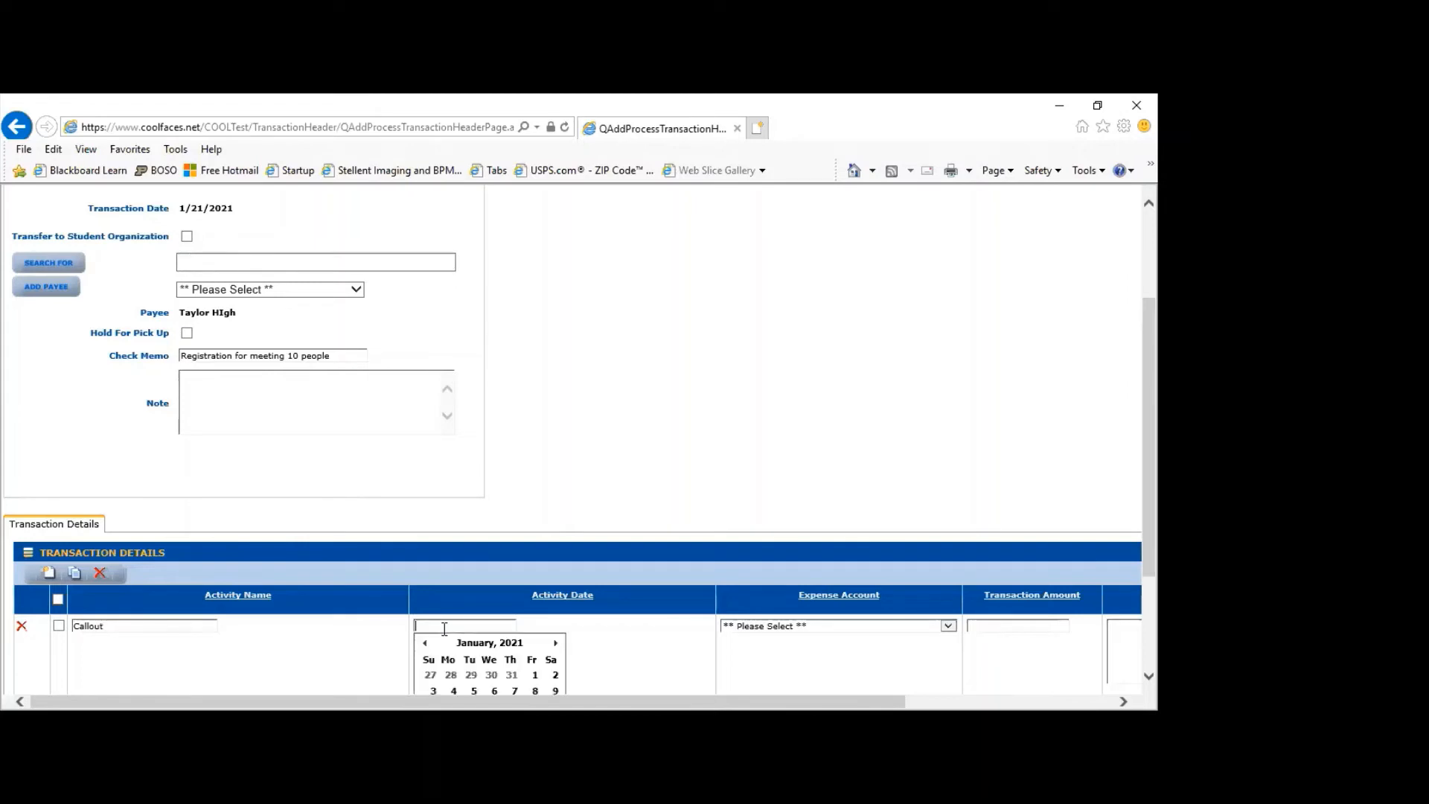
pyautogui.scroll(-3, 637, 655)
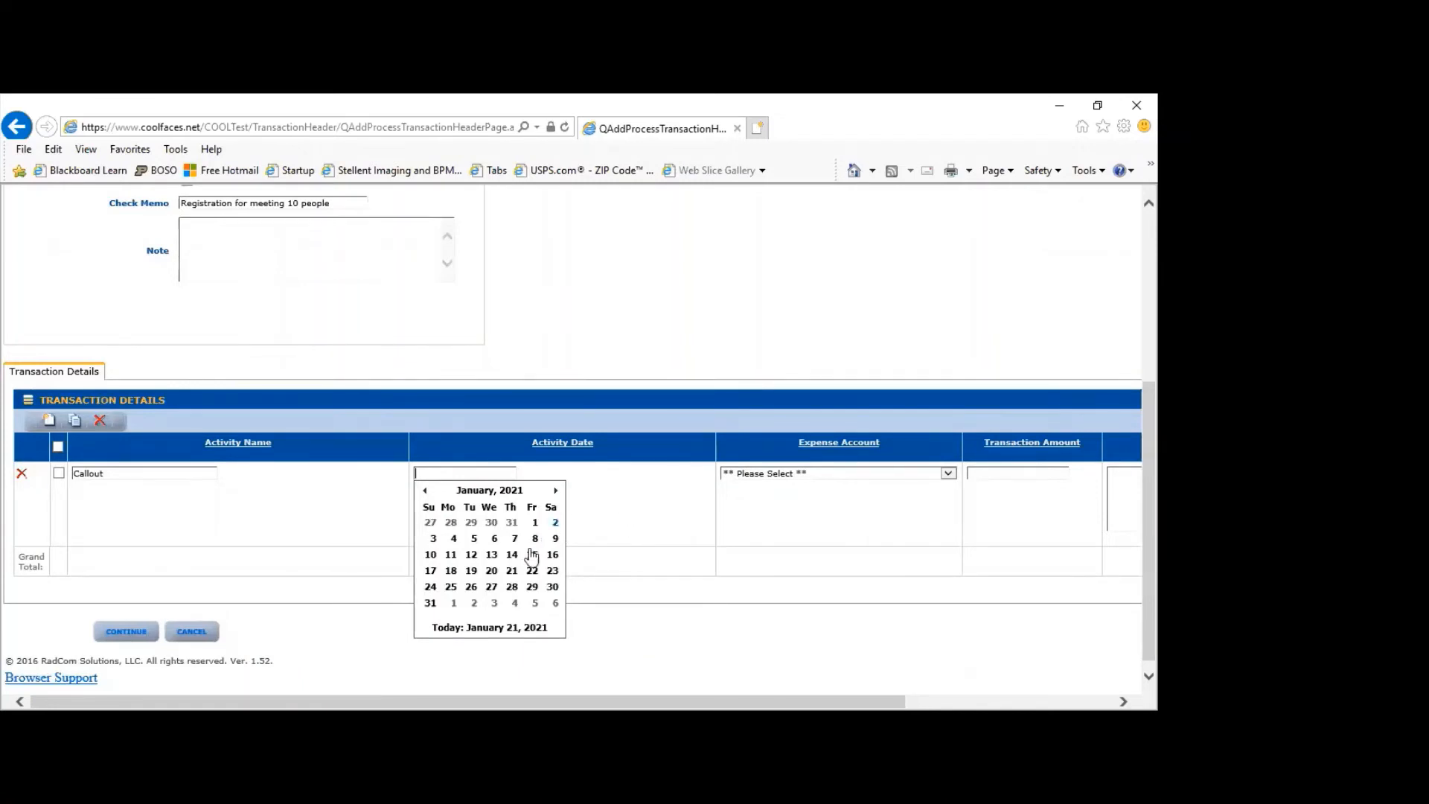
pyautogui.click(474, 538)
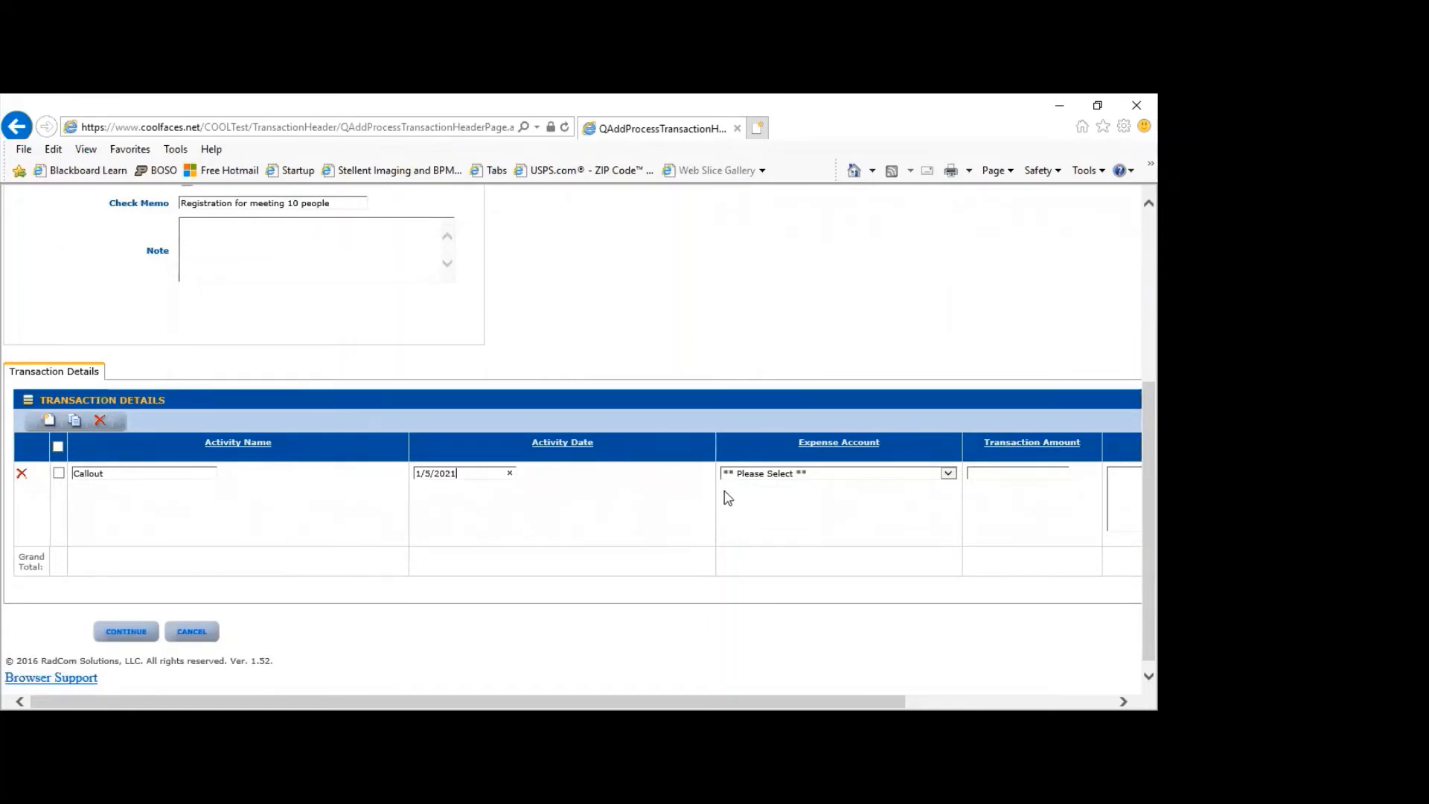
# Charge the Callout line to the 664- Registration Expense account.
pyautogui.click(771, 476)
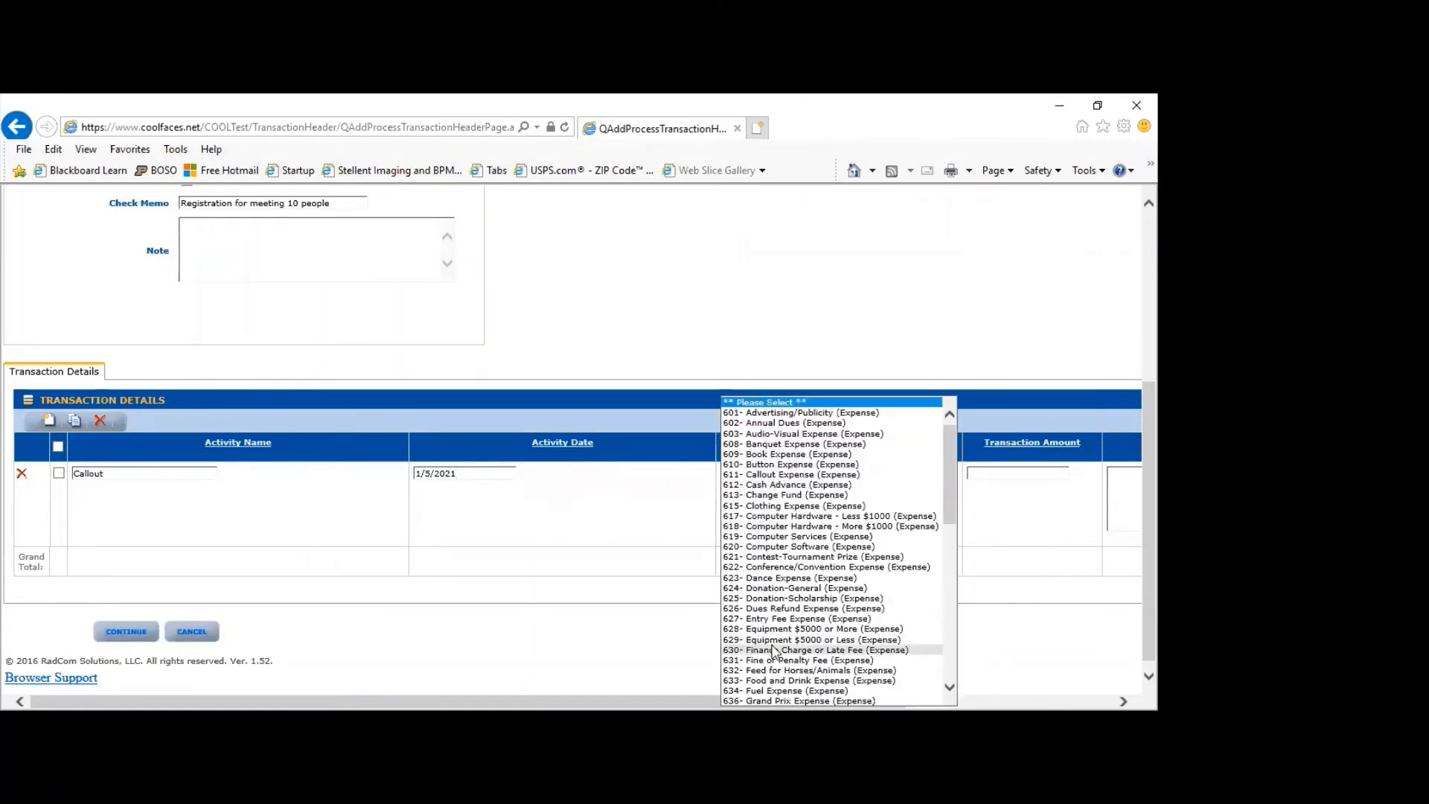
pyautogui.scroll(-2, 782, 625)
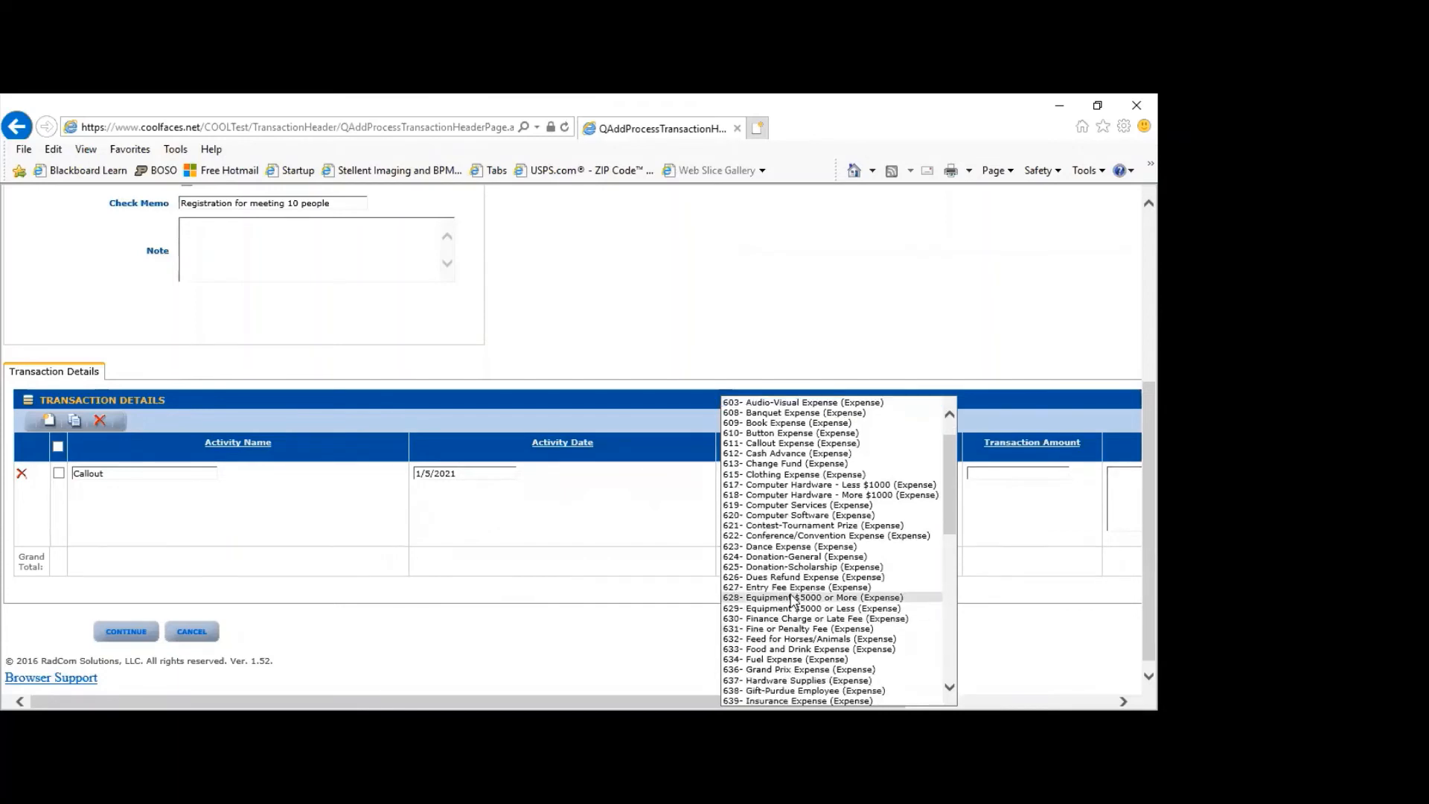
pyautogui.scroll(-4, 793, 599)
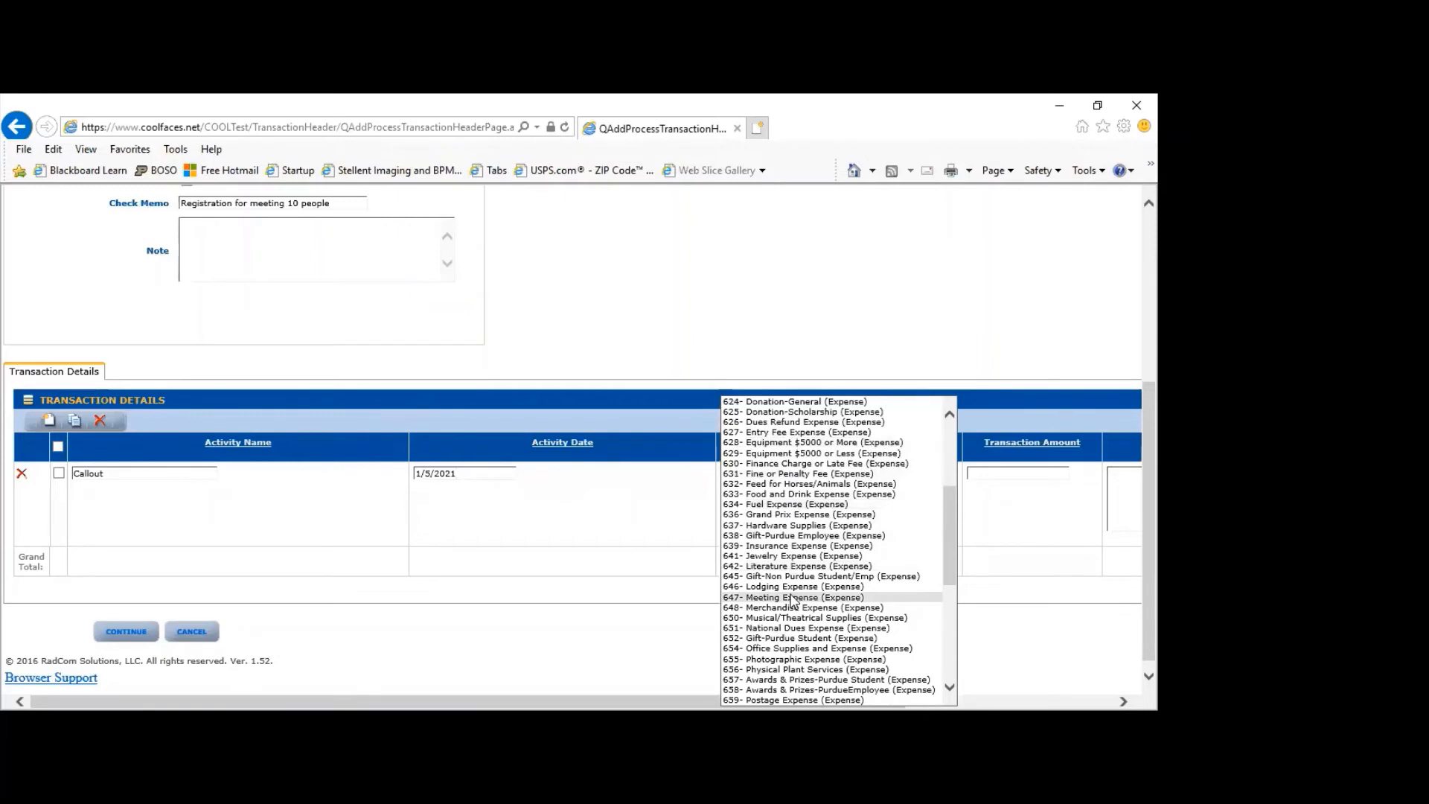
pyautogui.scroll(-1, 795, 607)
pyautogui.scroll(-1, 801, 626)
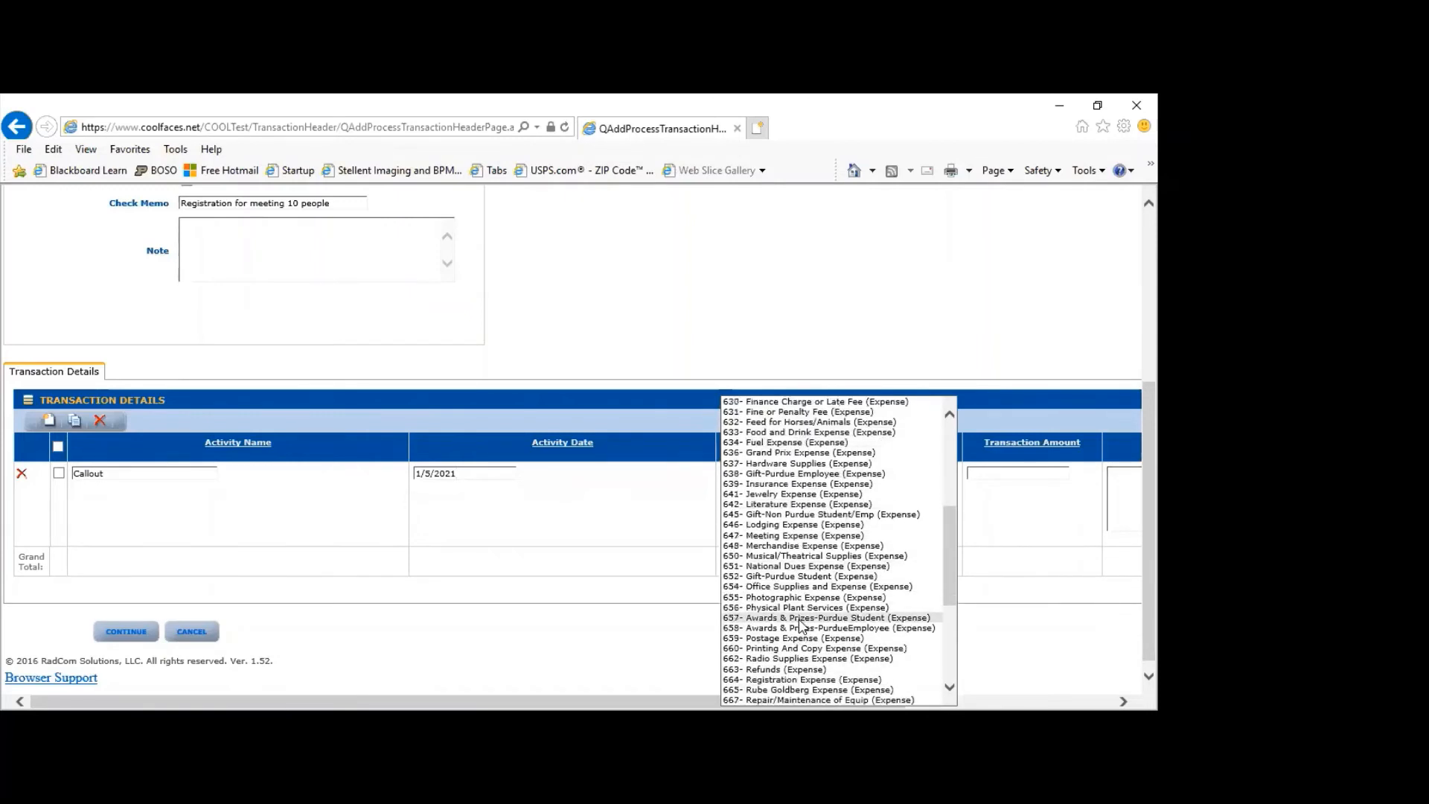
pyautogui.click(774, 680)
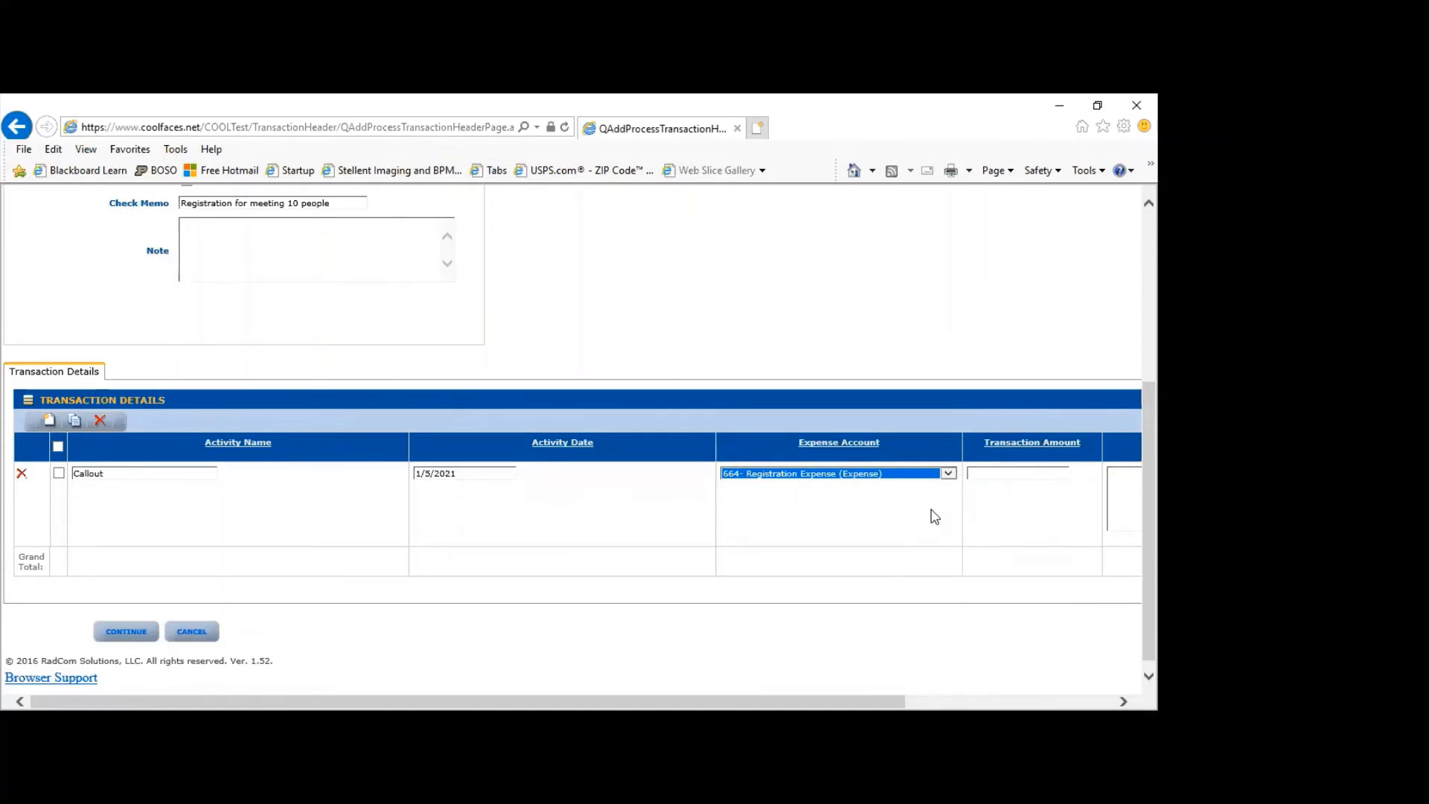
# Enter 250.00 as the Callout line's transaction amount and check the full row.
pyautogui.press('Tab')
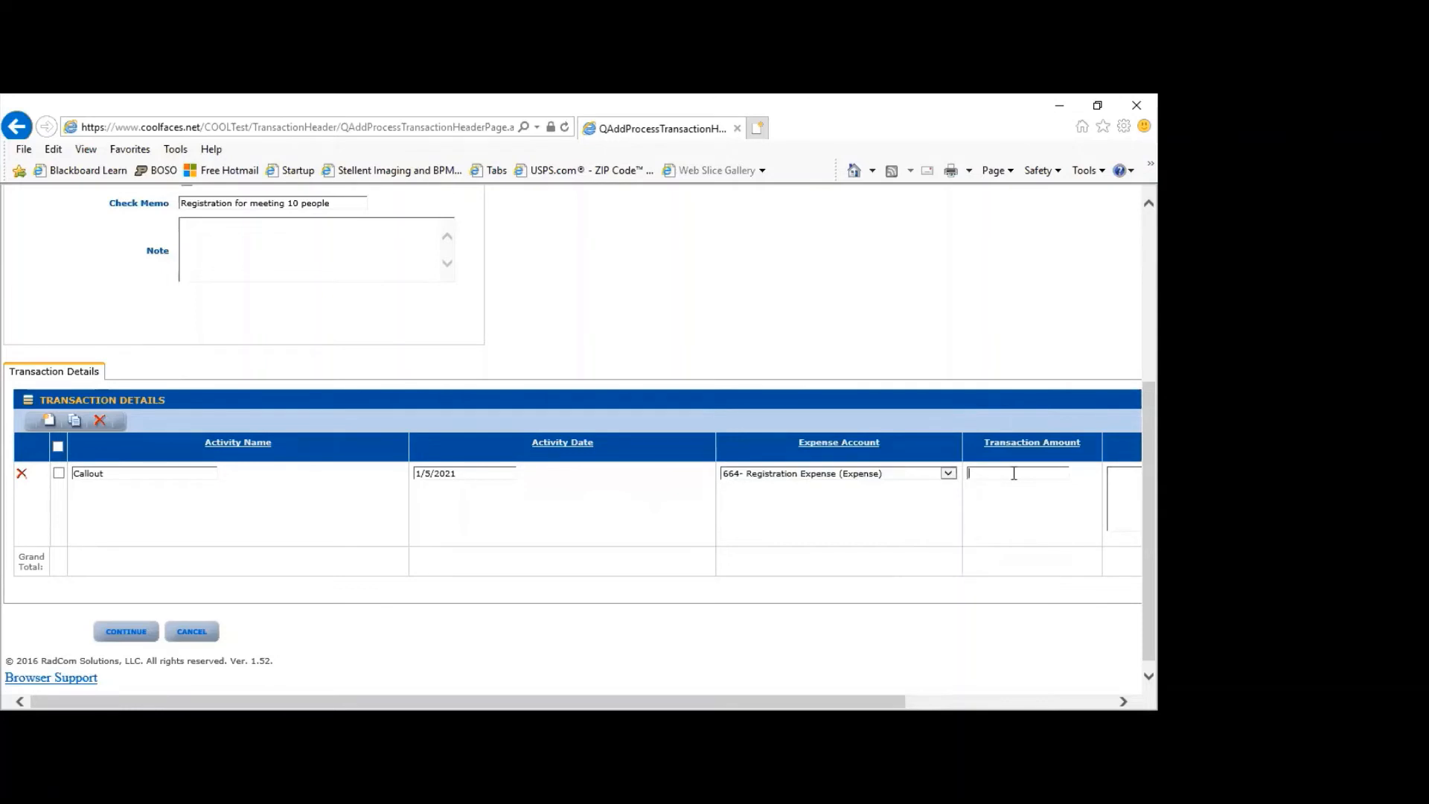
pyautogui.write('250.00')
pyautogui.moveTo(864, 702); pyautogui.dragTo(985, 702)
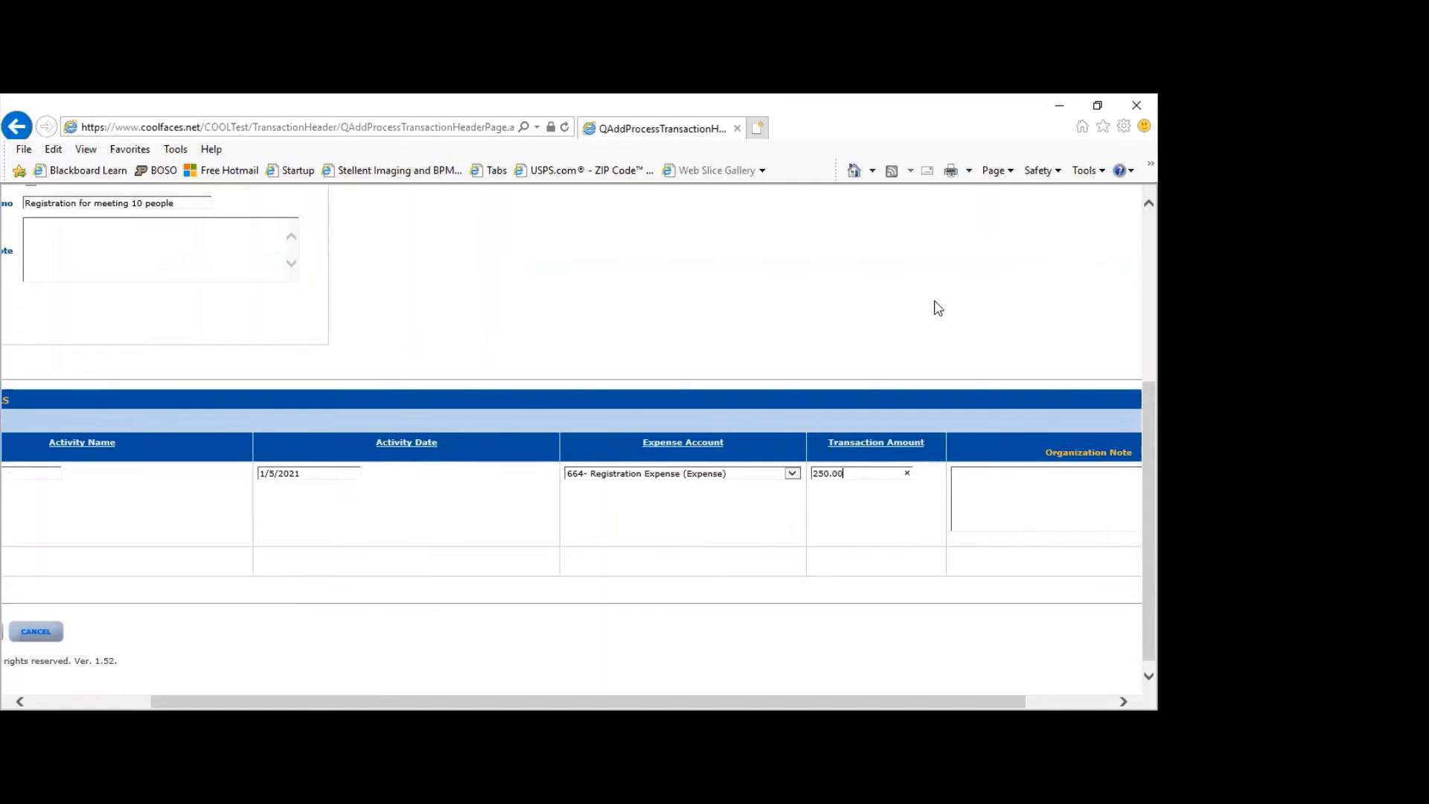
pyautogui.moveTo(819, 703); pyautogui.dragTo(689, 702)
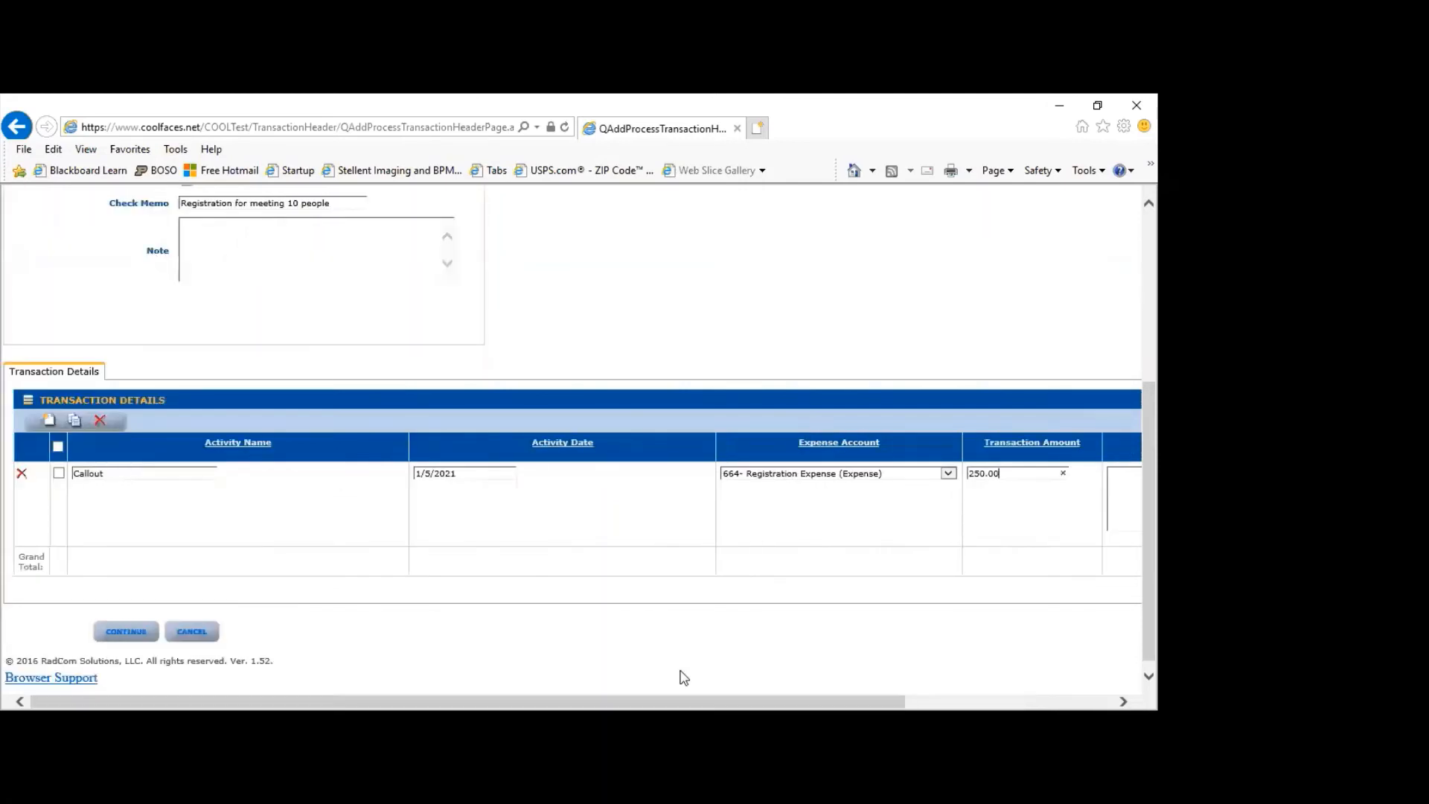
pyautogui.click(126, 632)
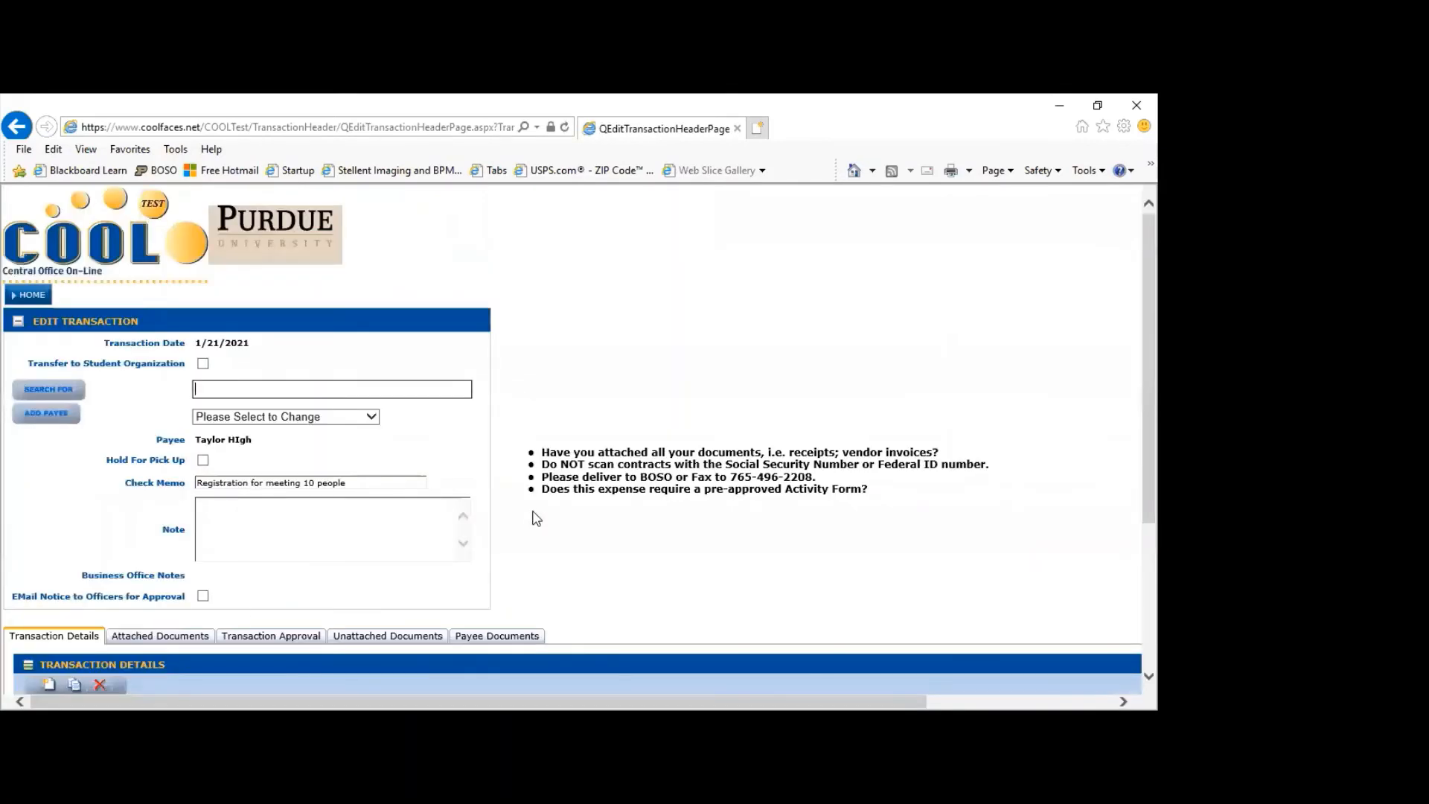
pyautogui.scroll(-1, 551, 522)
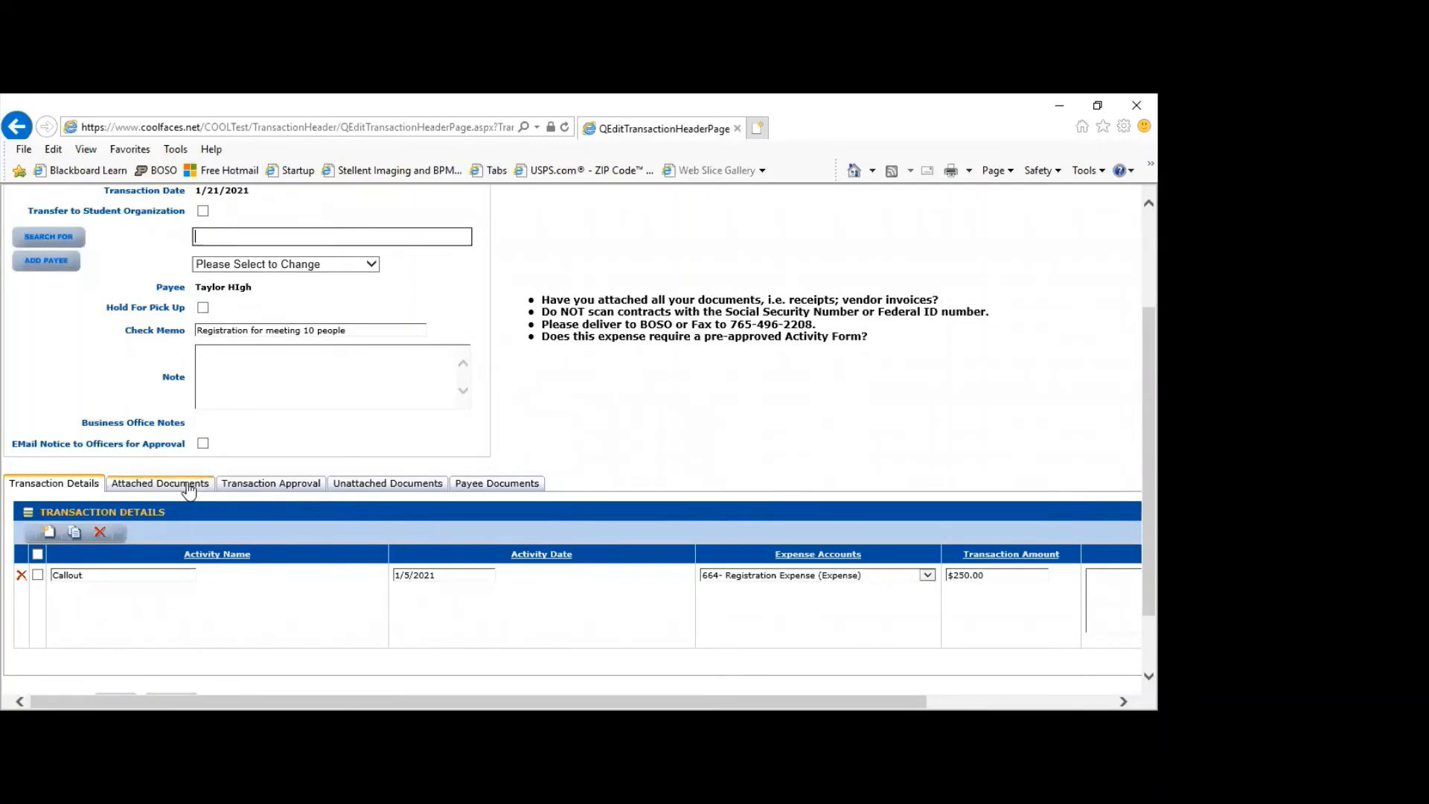
pyautogui.click(382, 485)
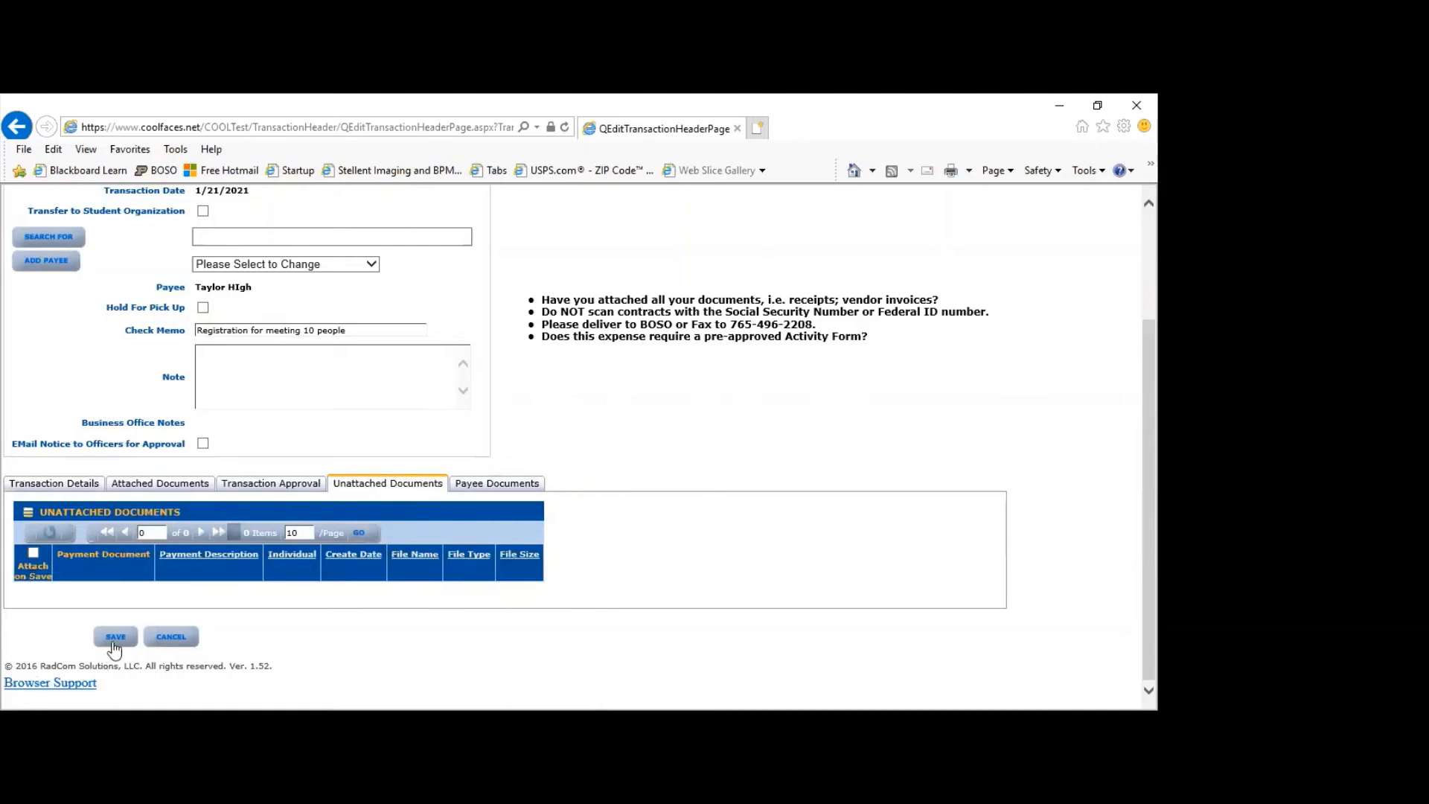
pyautogui.click(71, 488)
pyautogui.scroll(-1, 354, 616)
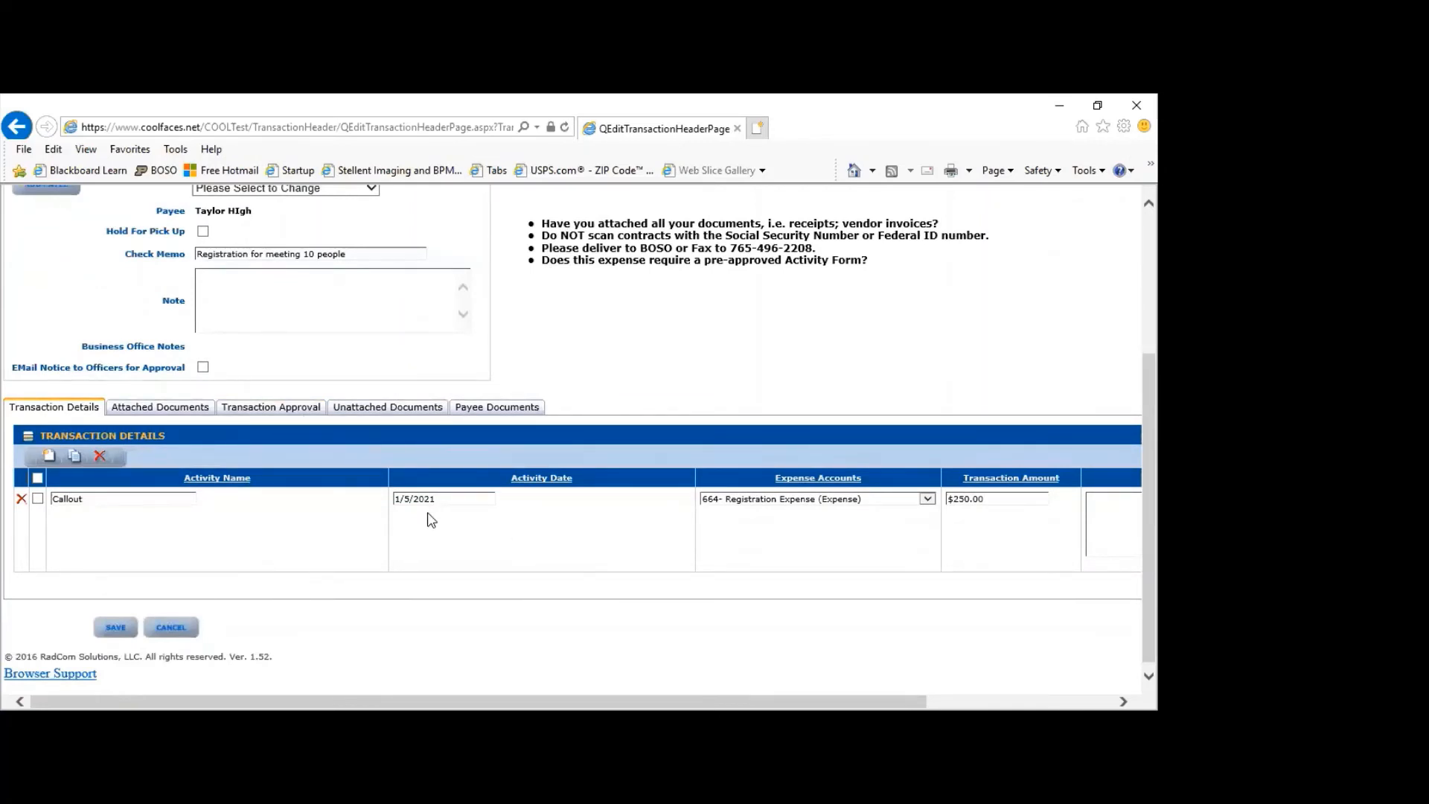
# Save the Taylor High payment and find its $250.00 entry in Payments In Process.
pyautogui.click(115, 630)
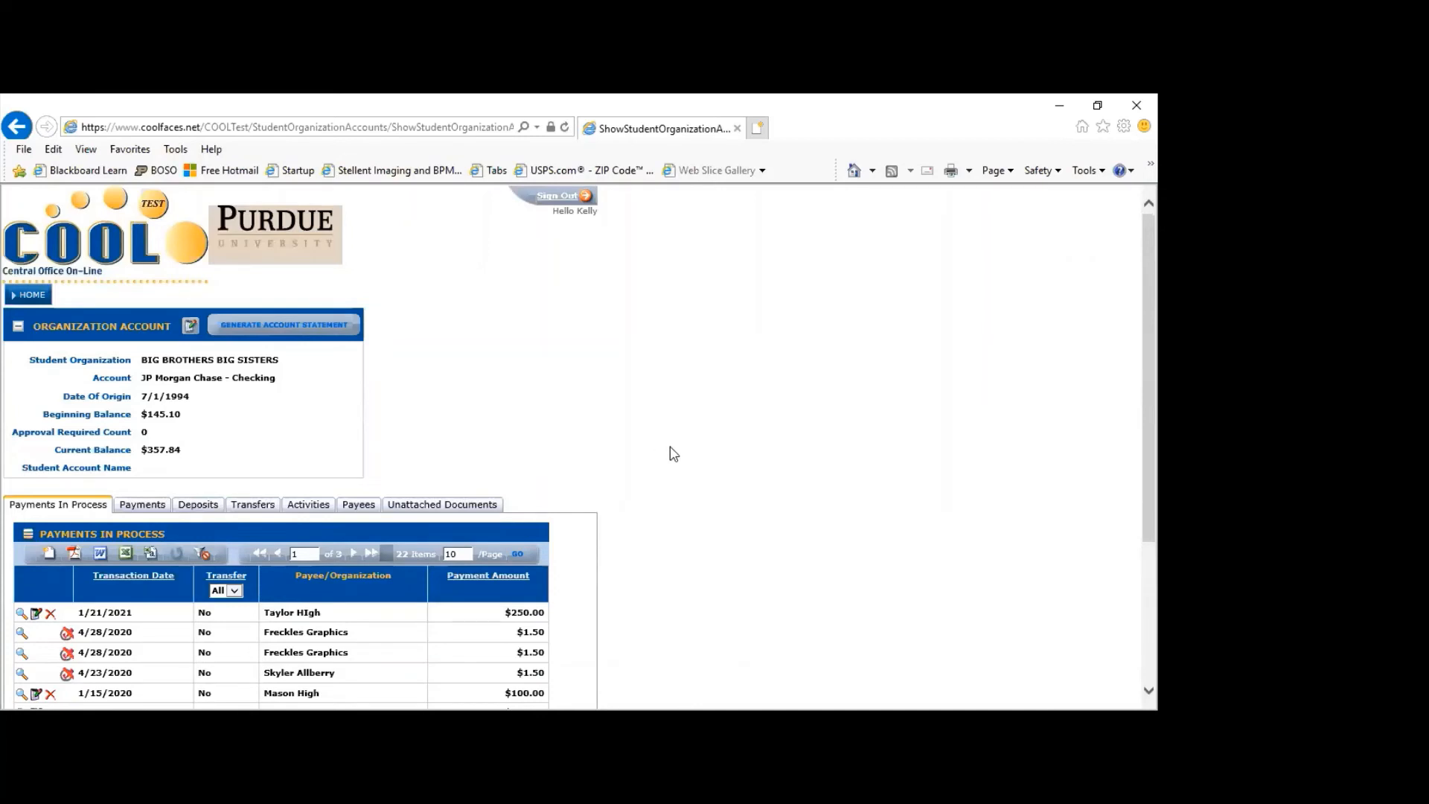
pyautogui.scroll(-1, 672, 453)
pyautogui.scroll(-1, 674, 453)
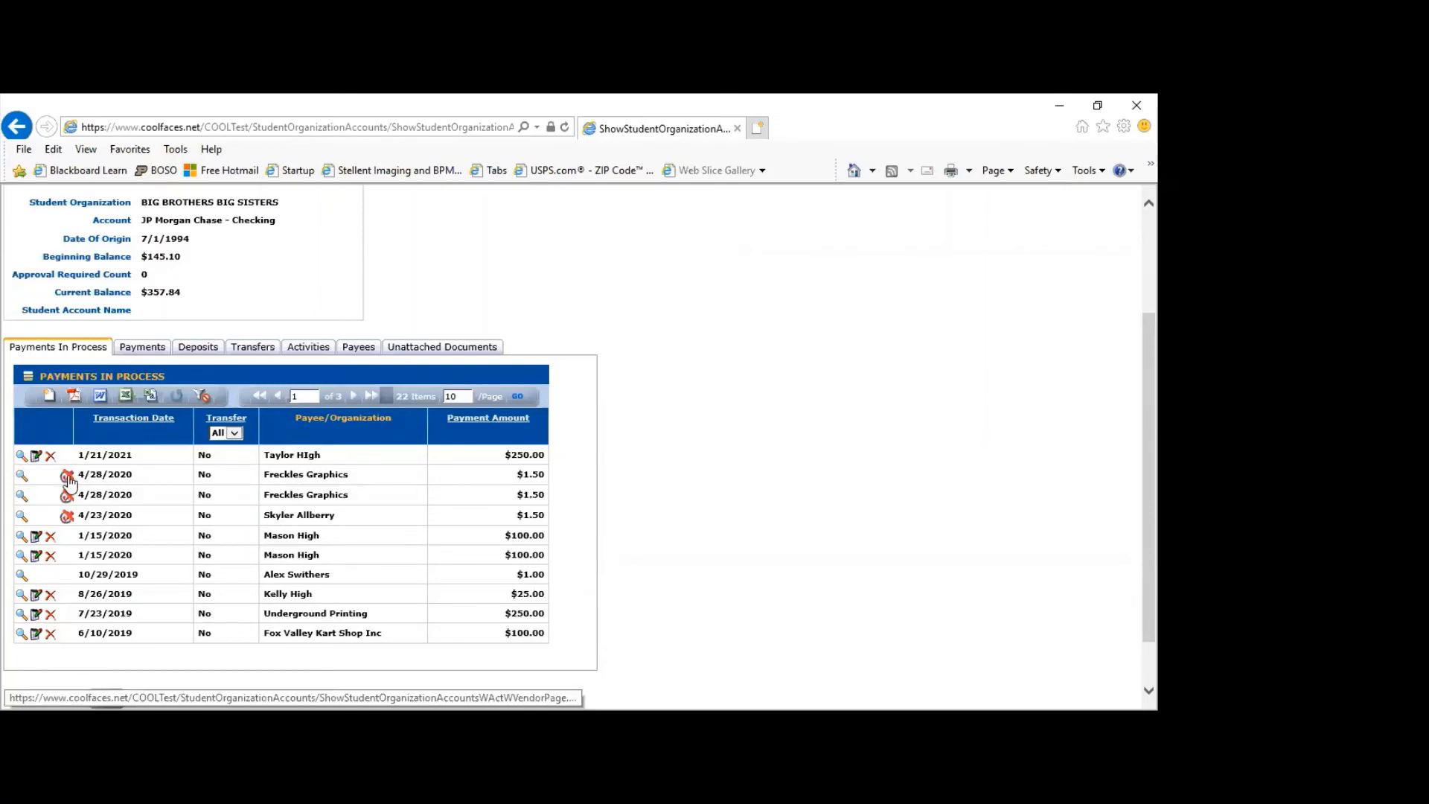
pyautogui.click(67, 519)
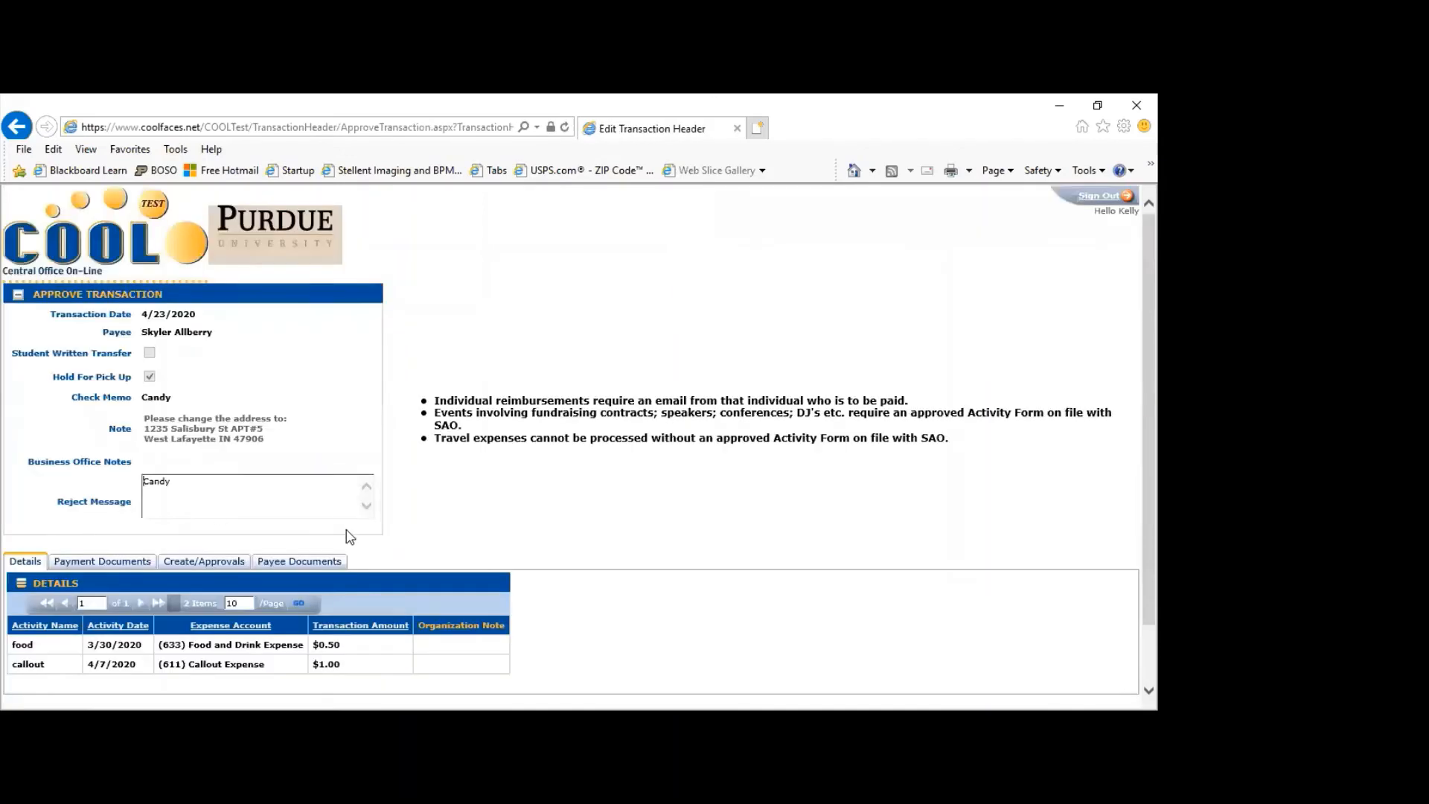
pyautogui.scroll(-2, 350, 536)
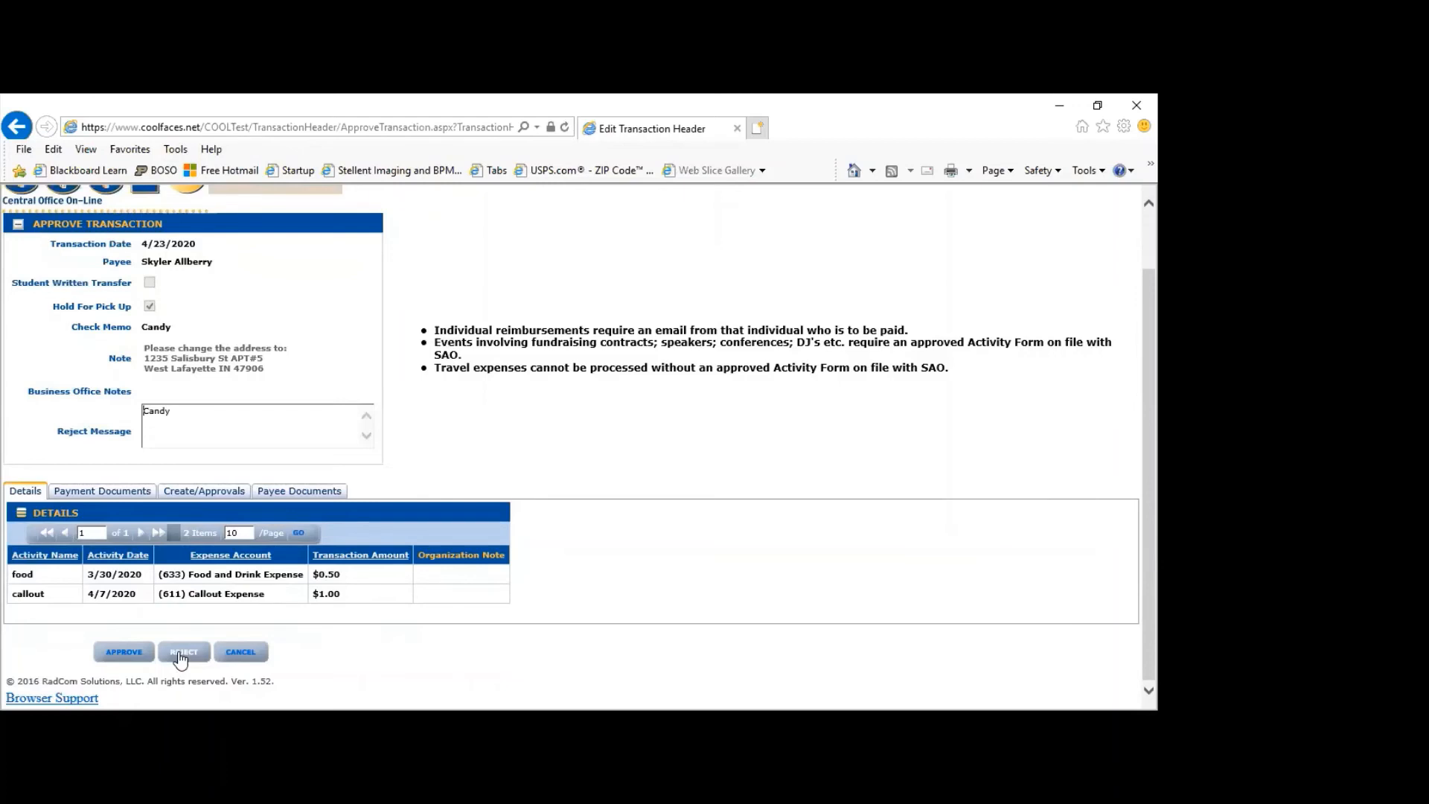
pyautogui.click(235, 653)
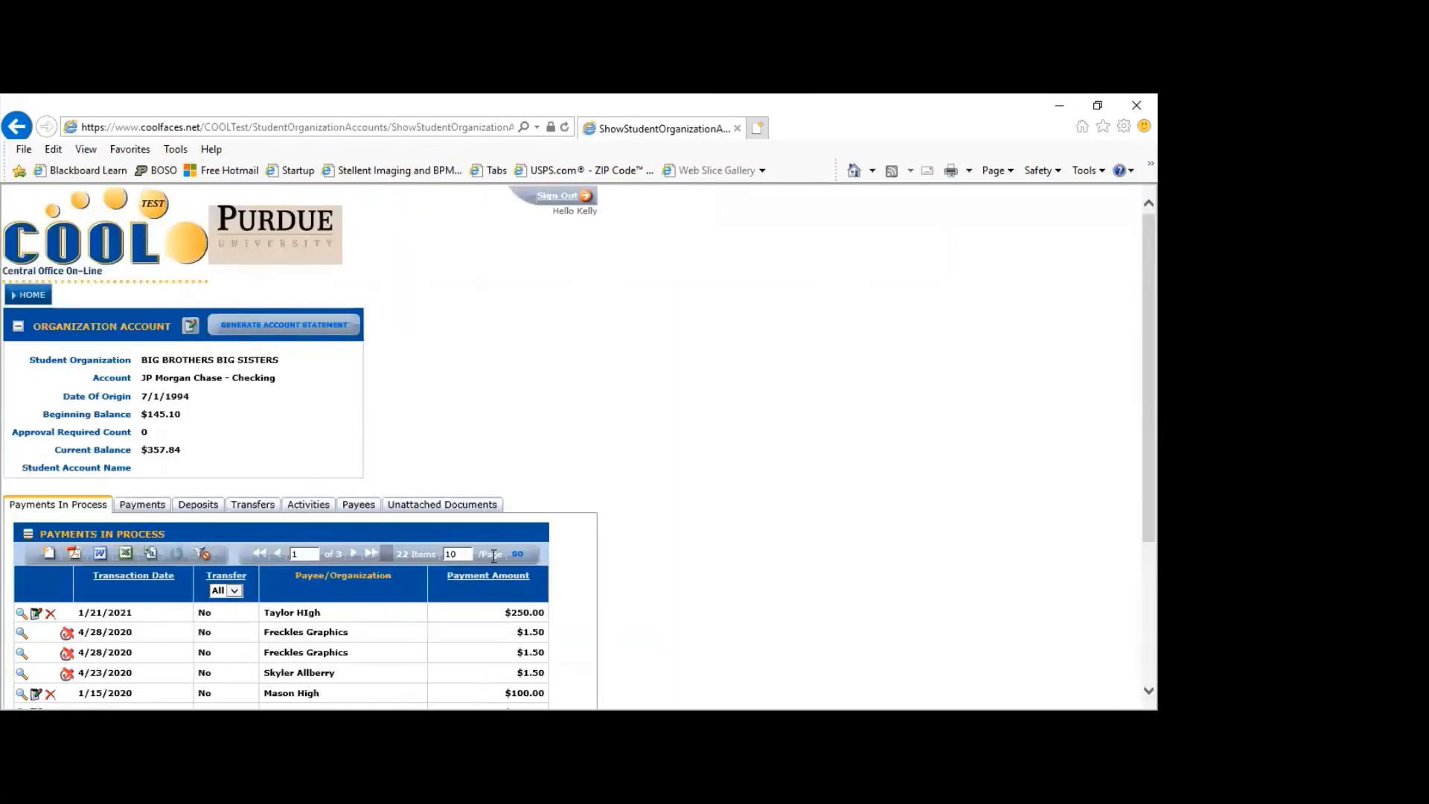
pyautogui.scroll(-1, 702, 454)
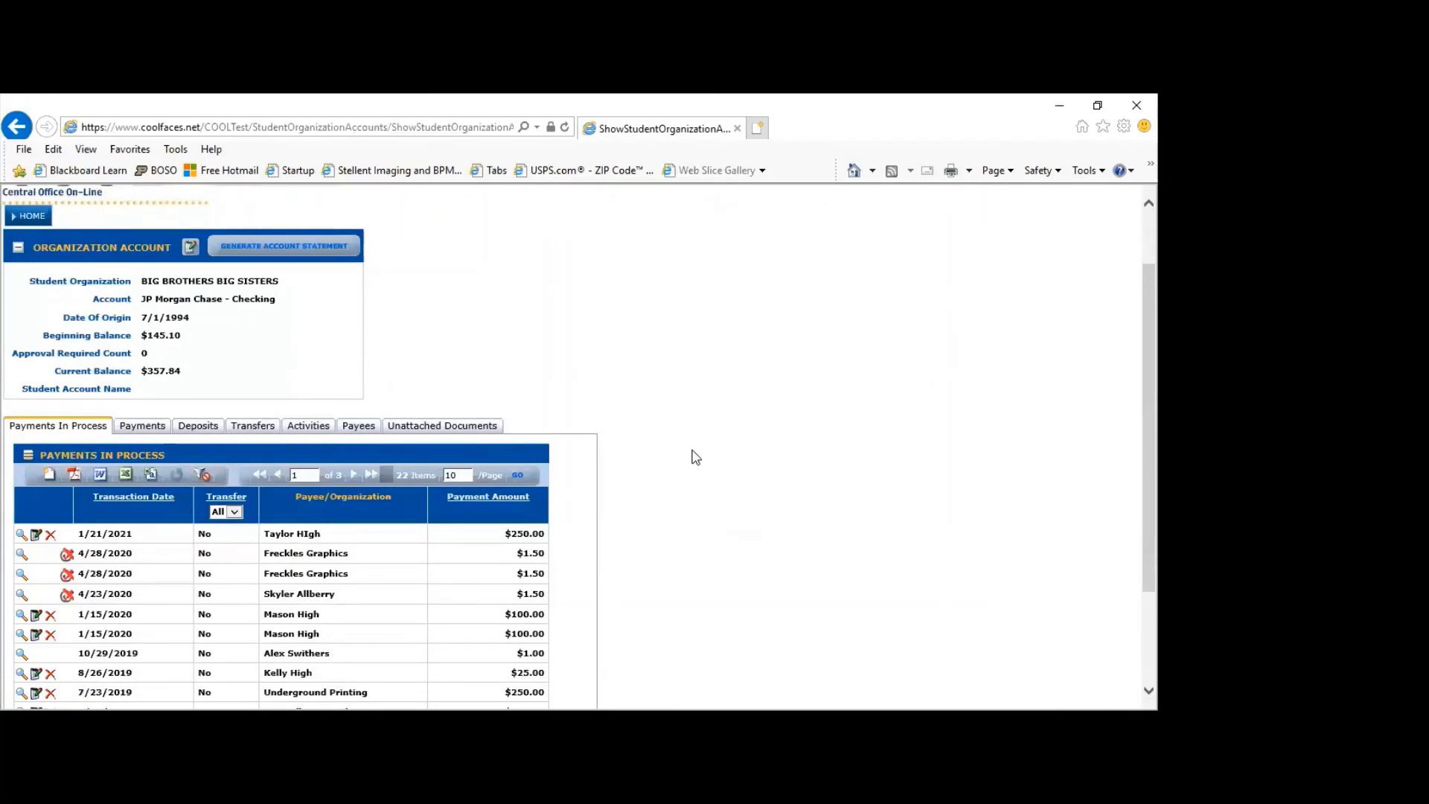
pyautogui.scroll(-1, 691, 461)
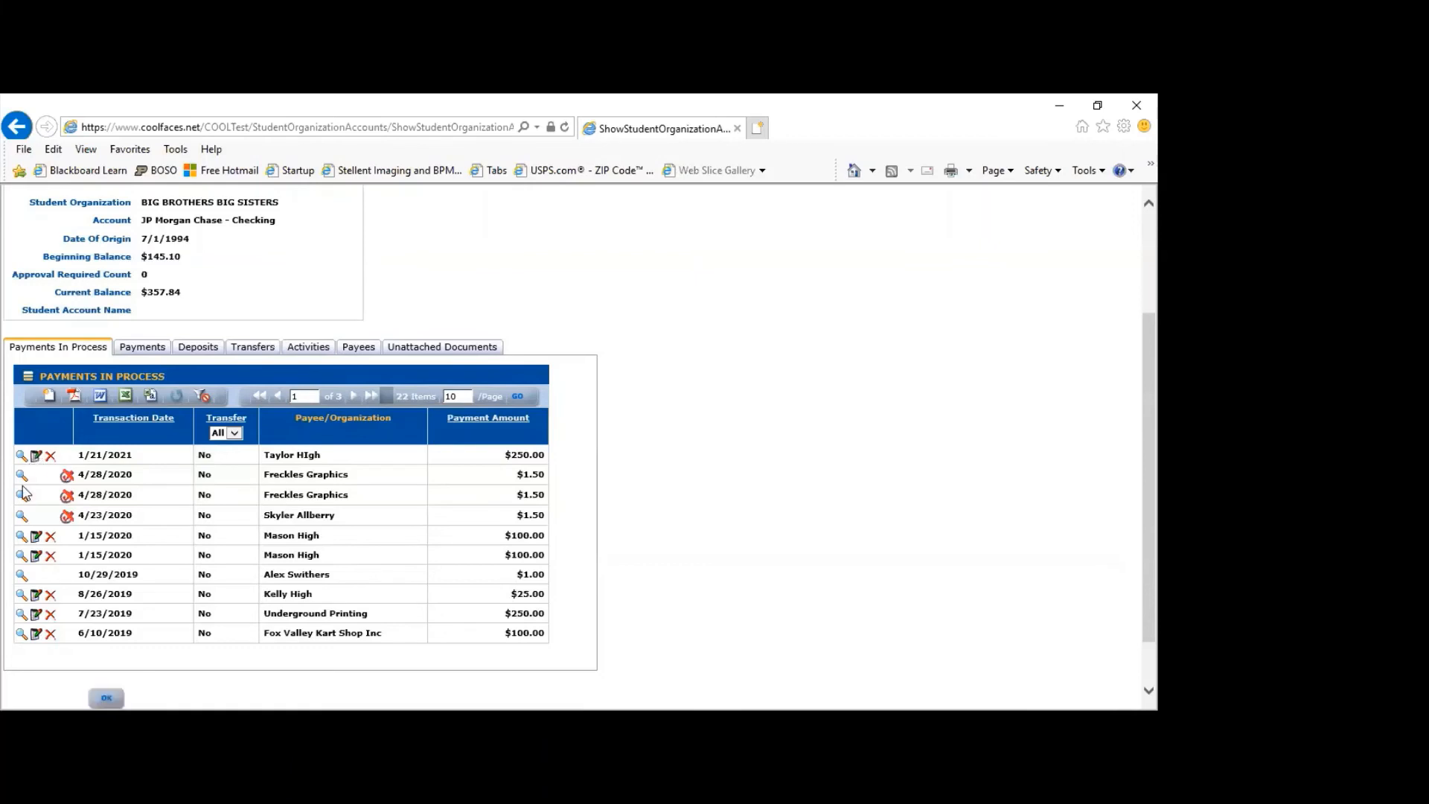
pyautogui.scroll(-2, 696, 444)
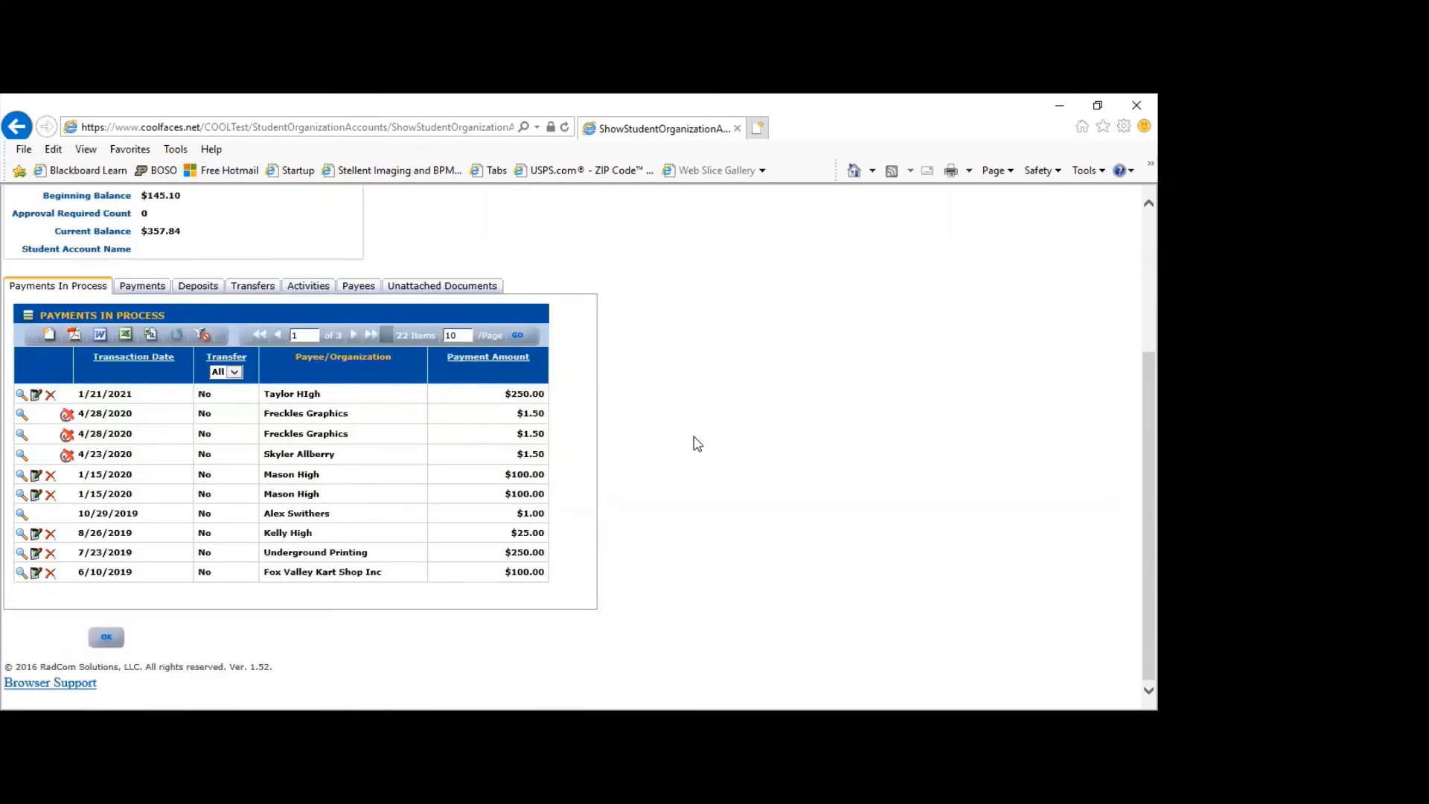
pyautogui.scroll(2, 697, 444)
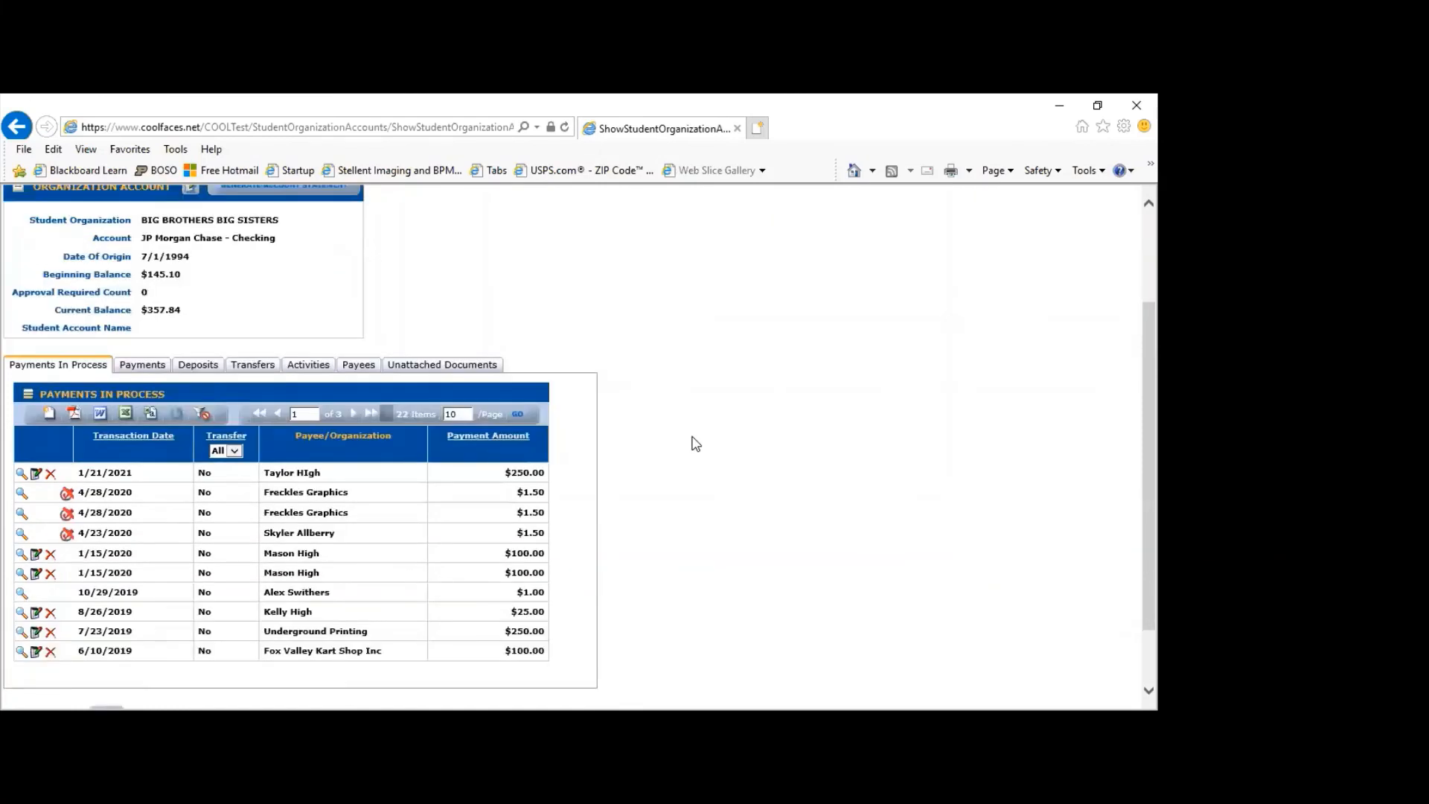
pyautogui.scroll(2, 691, 444)
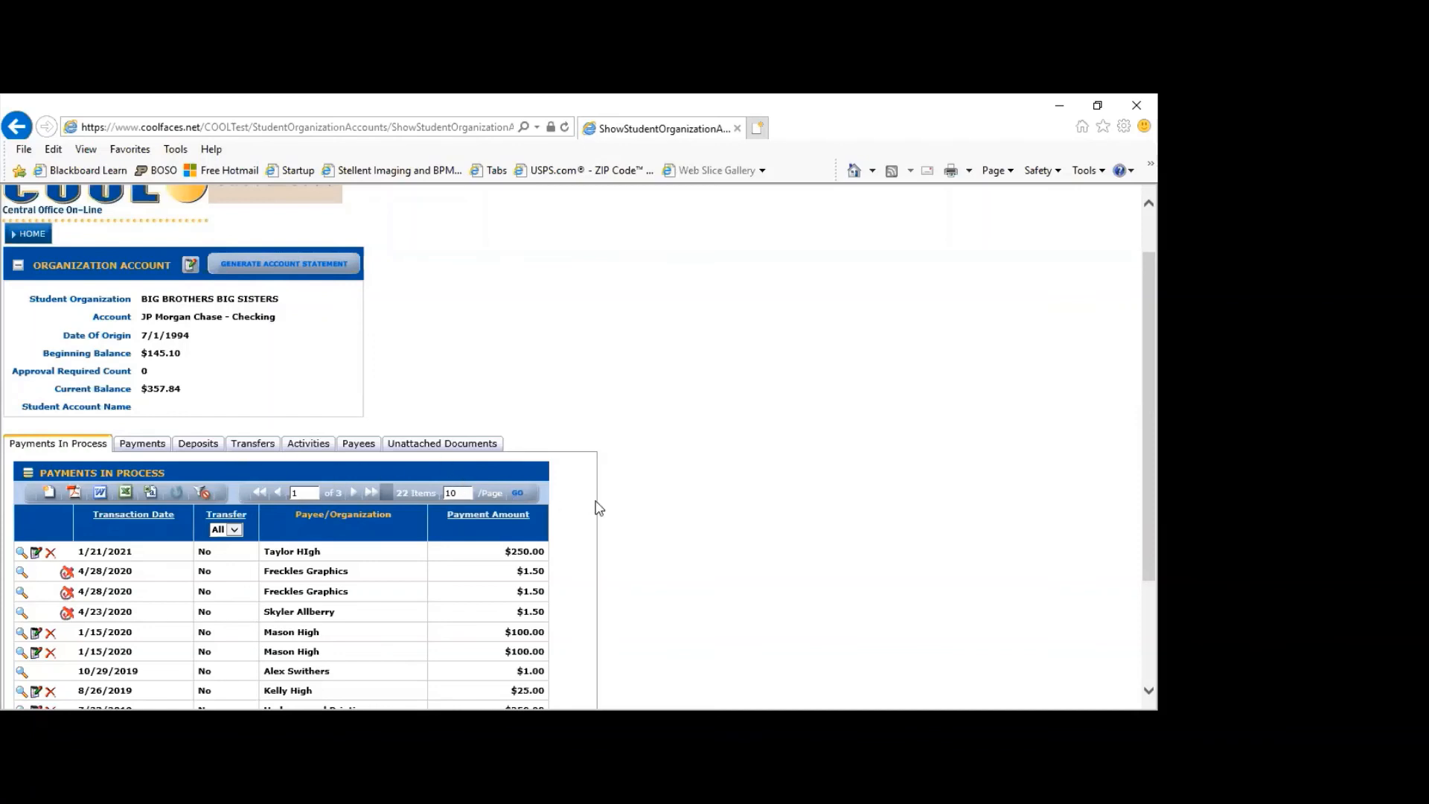
pyautogui.scroll(-1, 618, 505)
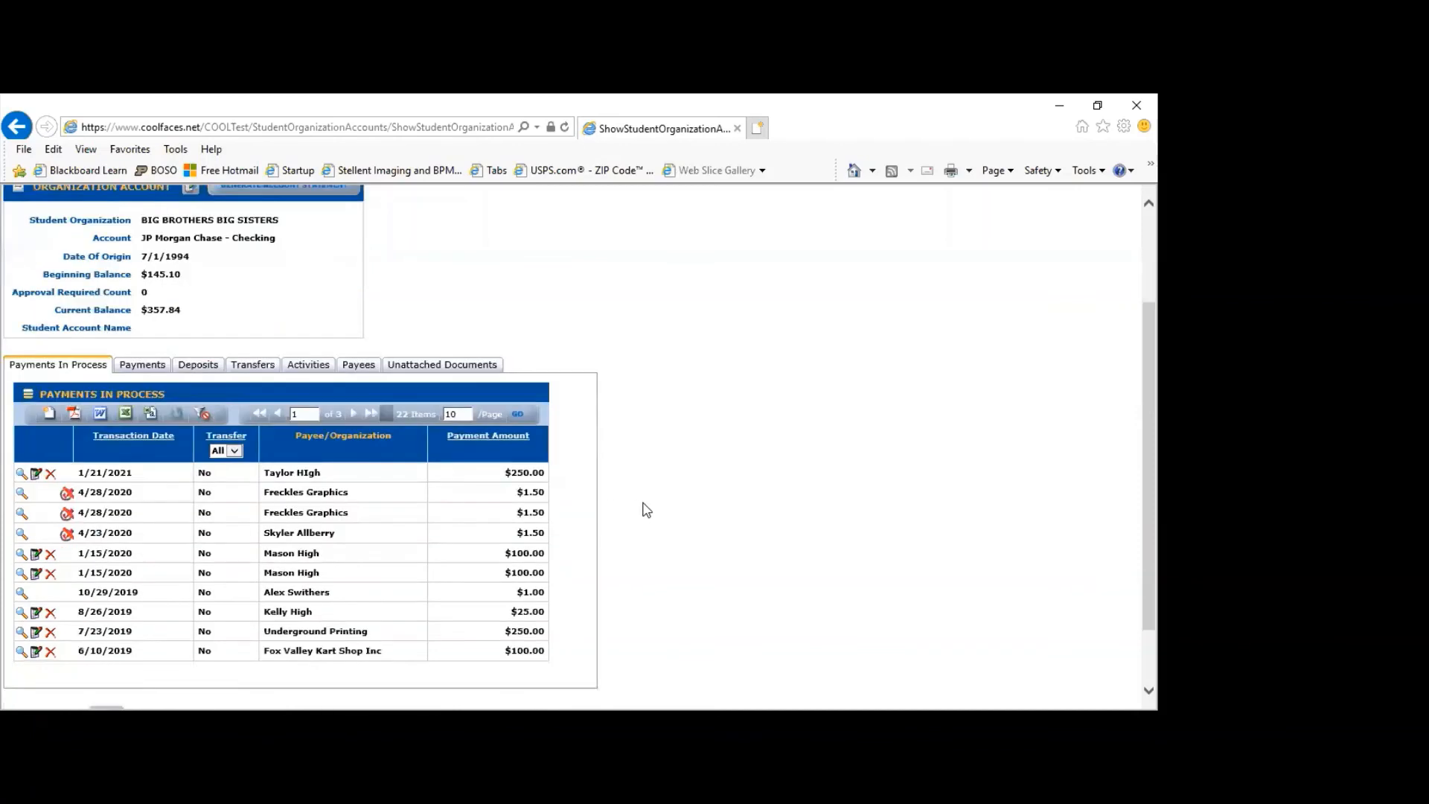
# Browse the account's Deposits, Transfers and Payments tabs, then go back to the home page.
pyautogui.click(200, 370)
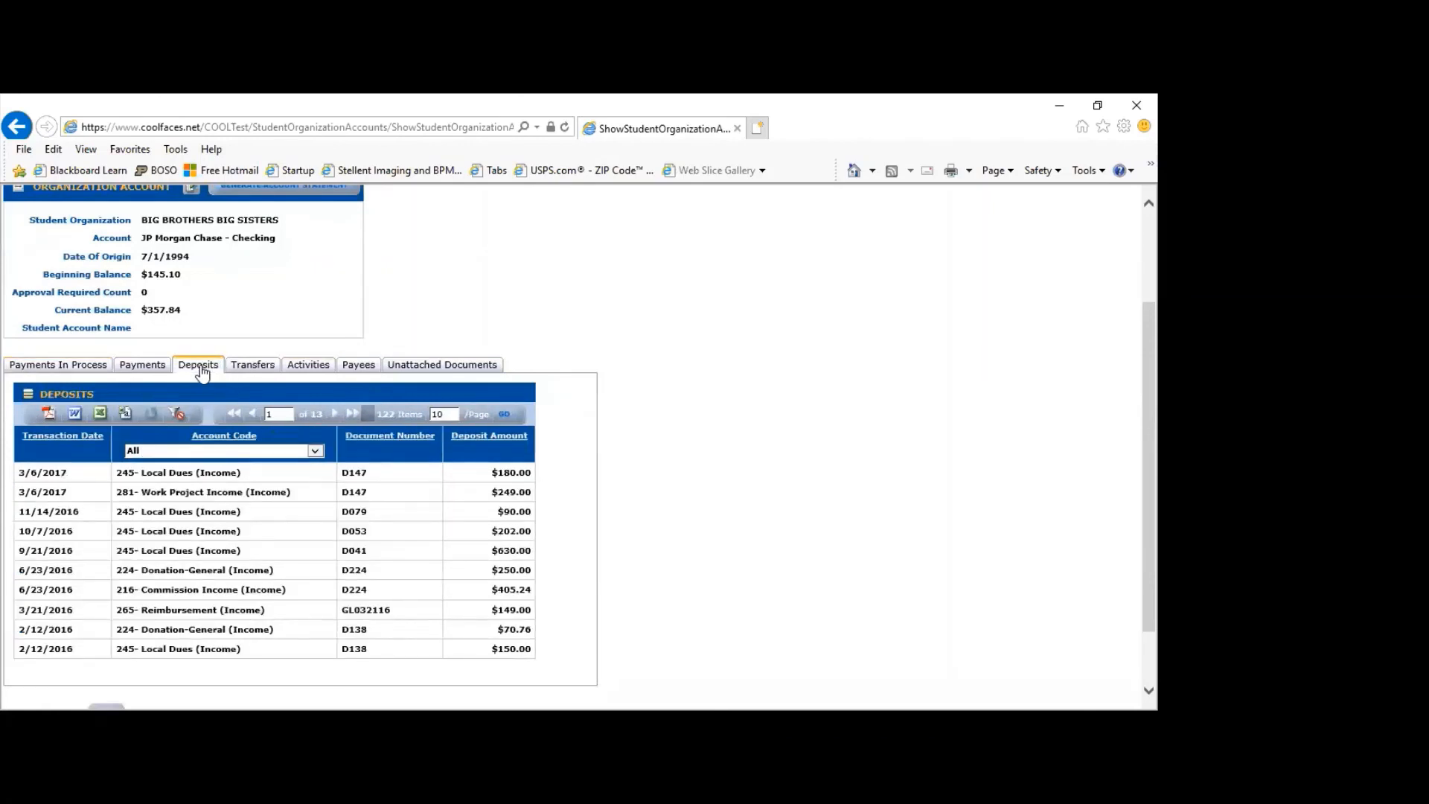
pyautogui.click(266, 370)
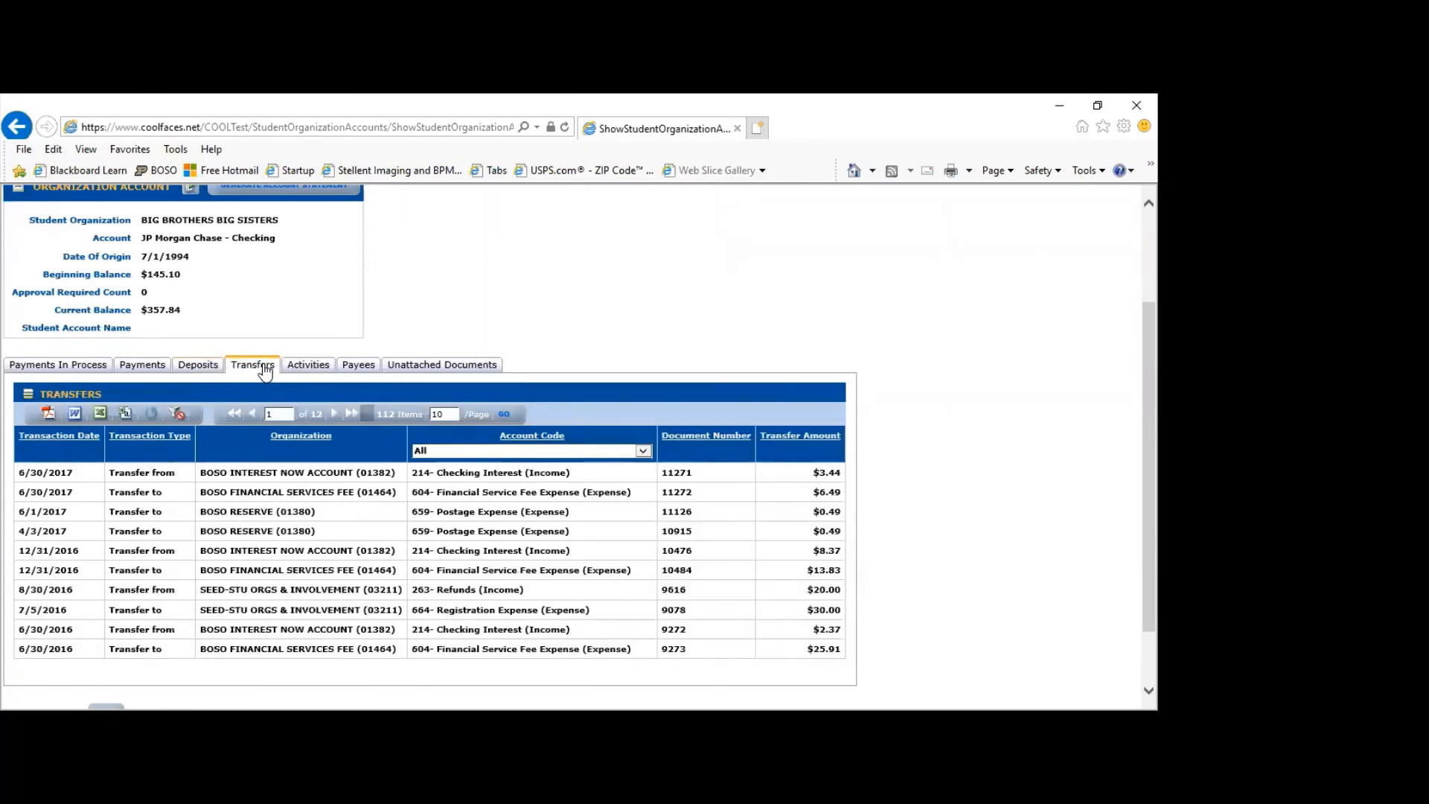
pyautogui.click(143, 368)
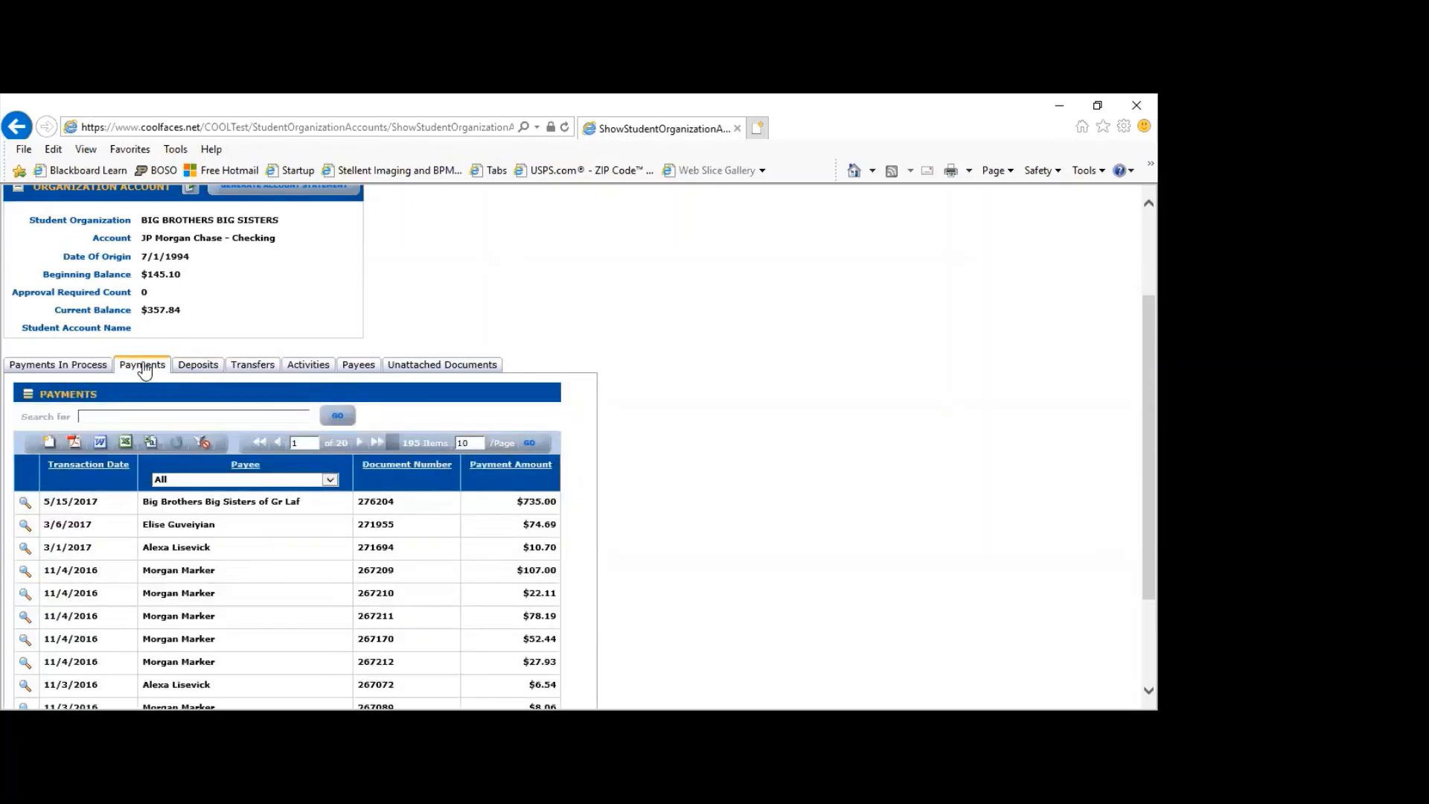
pyautogui.scroll(2, 504, 405)
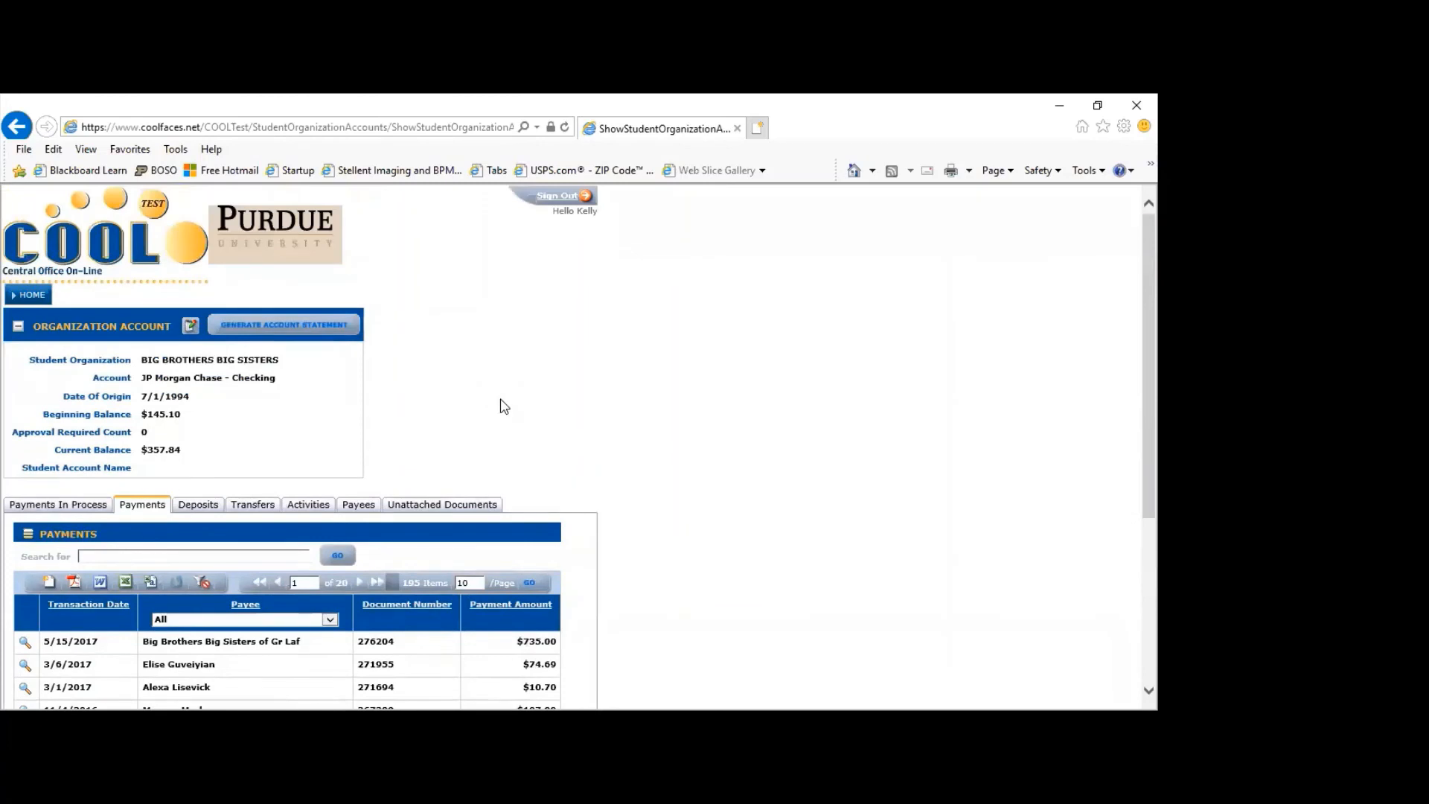
pyautogui.click(33, 296)
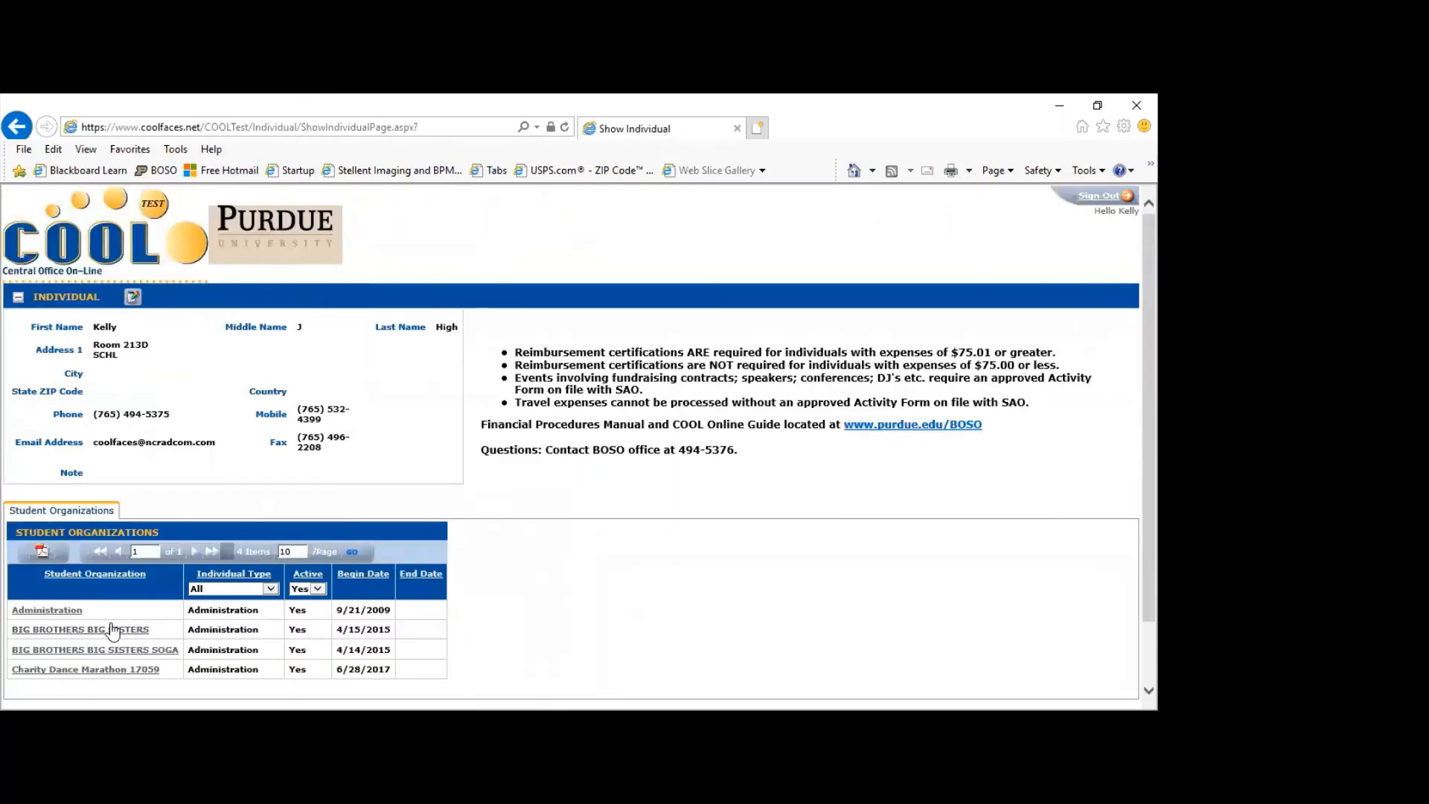
# Open BIG BROTHERS BIG SISTERS and its JP Morgan Chase - Checking banking page.
pyautogui.click(112, 630)
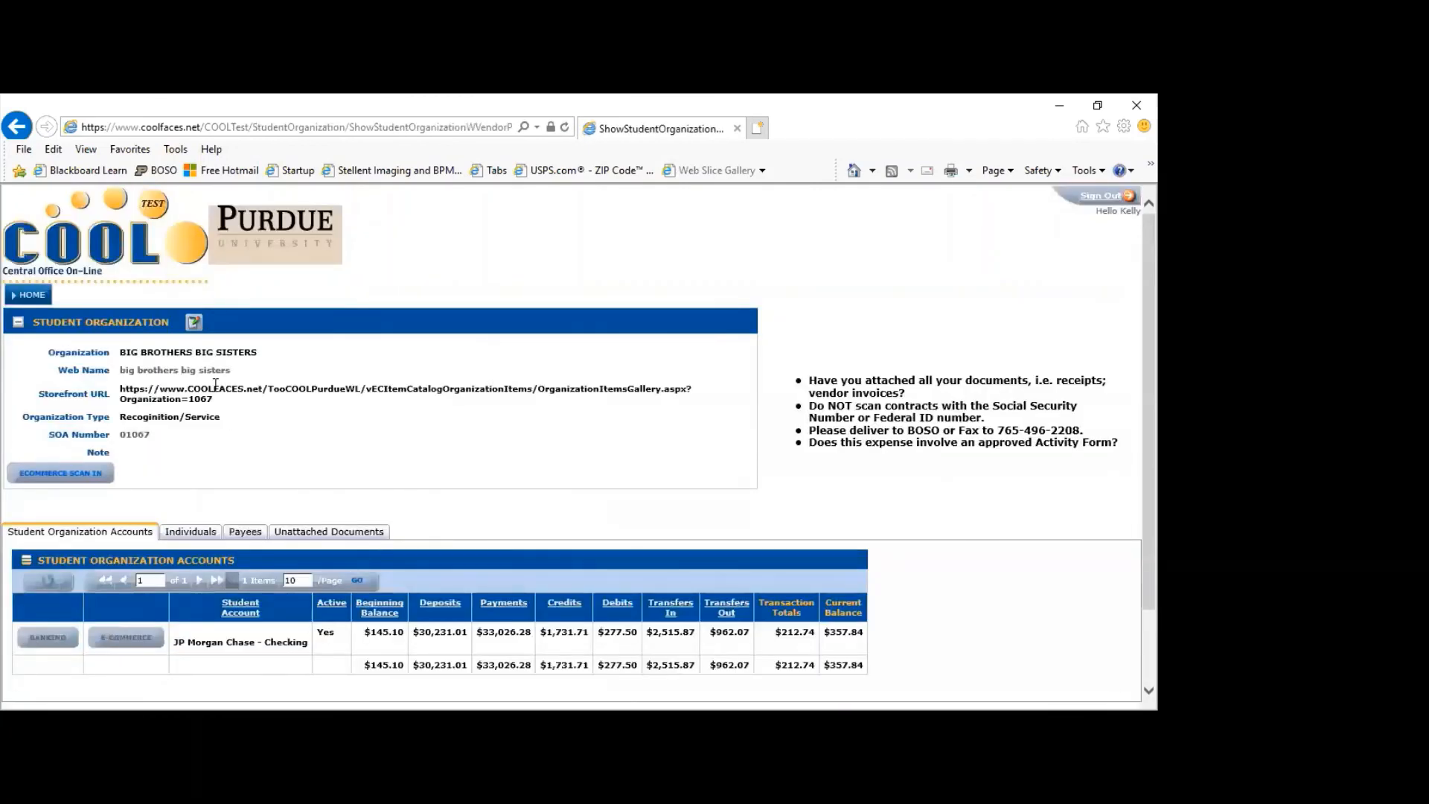
pyautogui.click(48, 639)
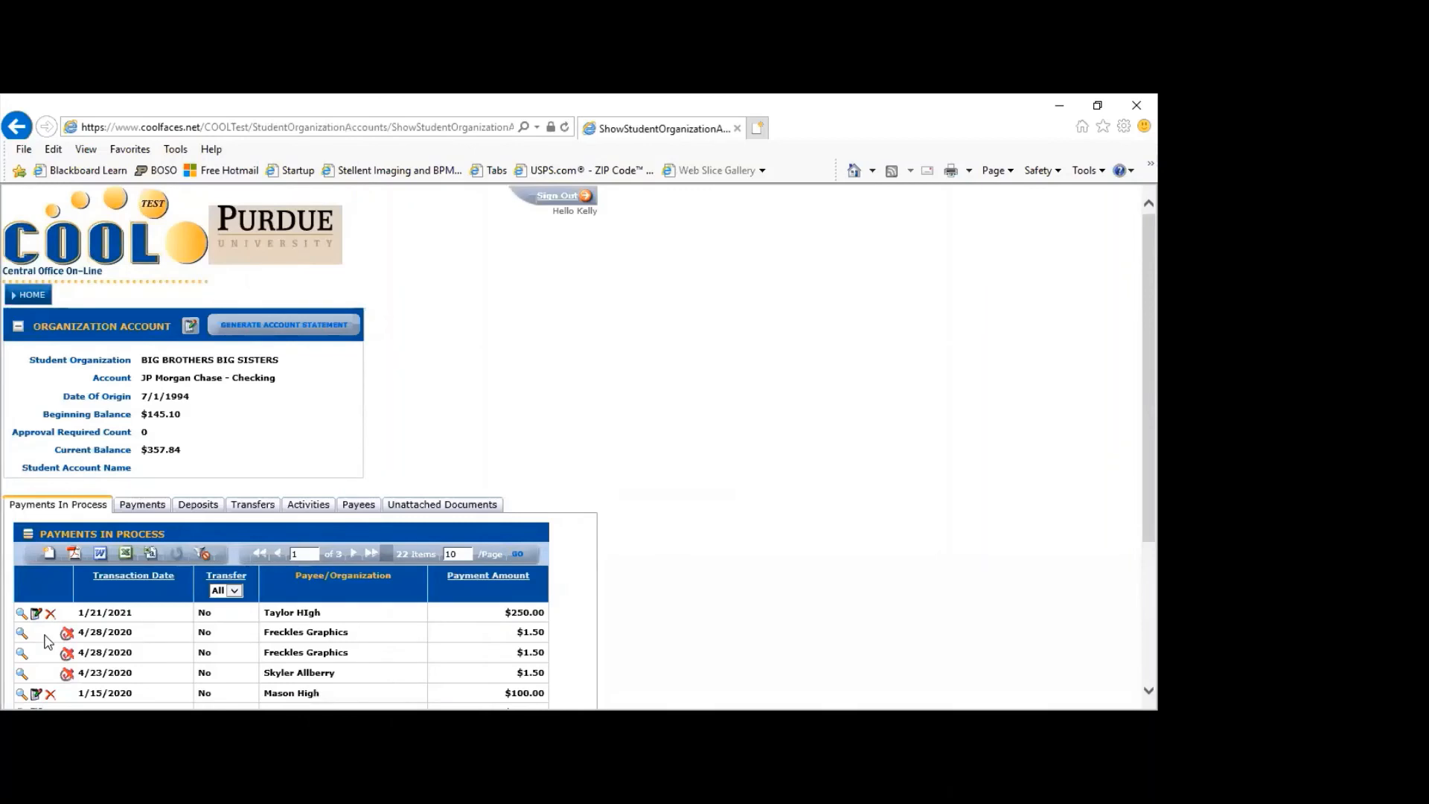
pyautogui.click(277, 334)
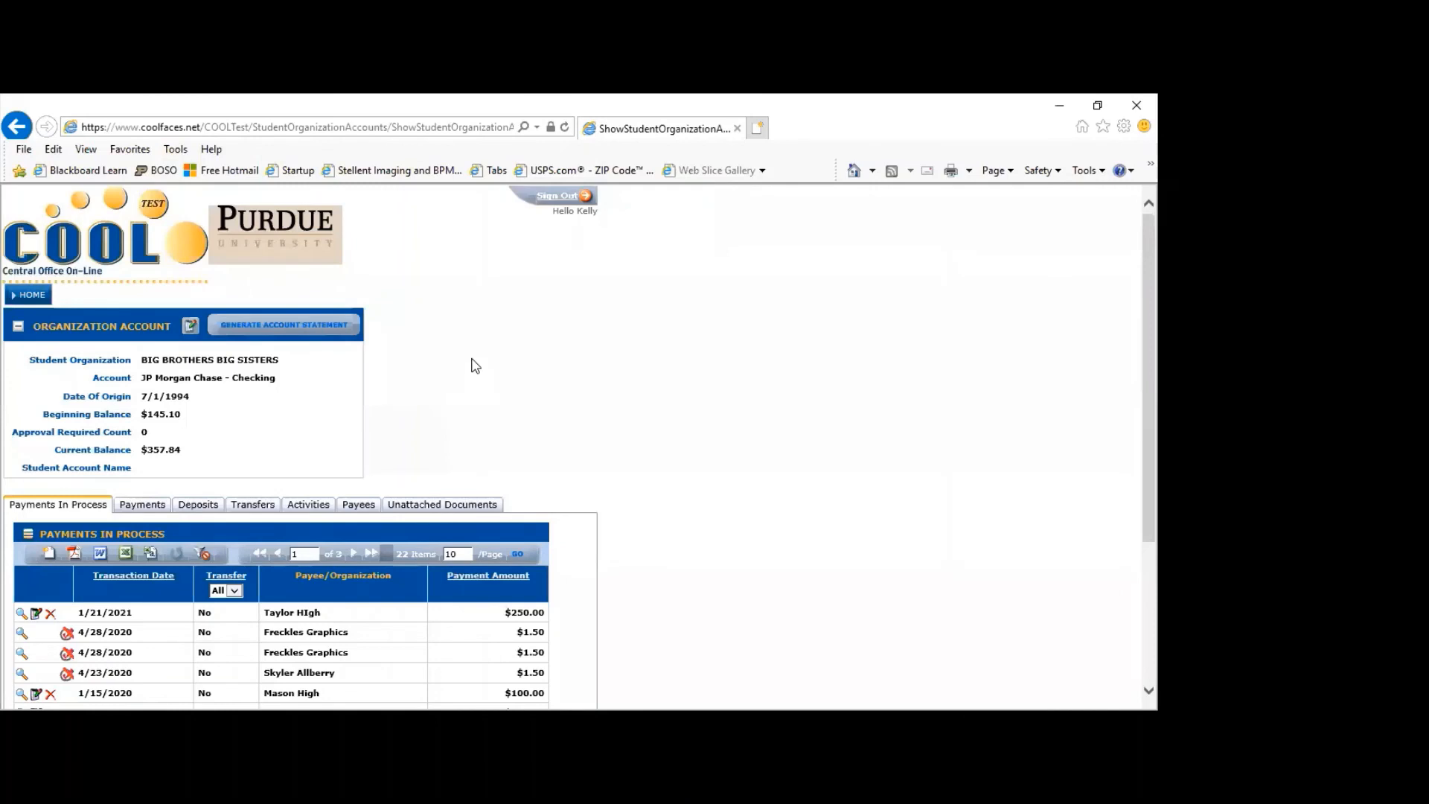
pyautogui.scroll(-3, 650, 373)
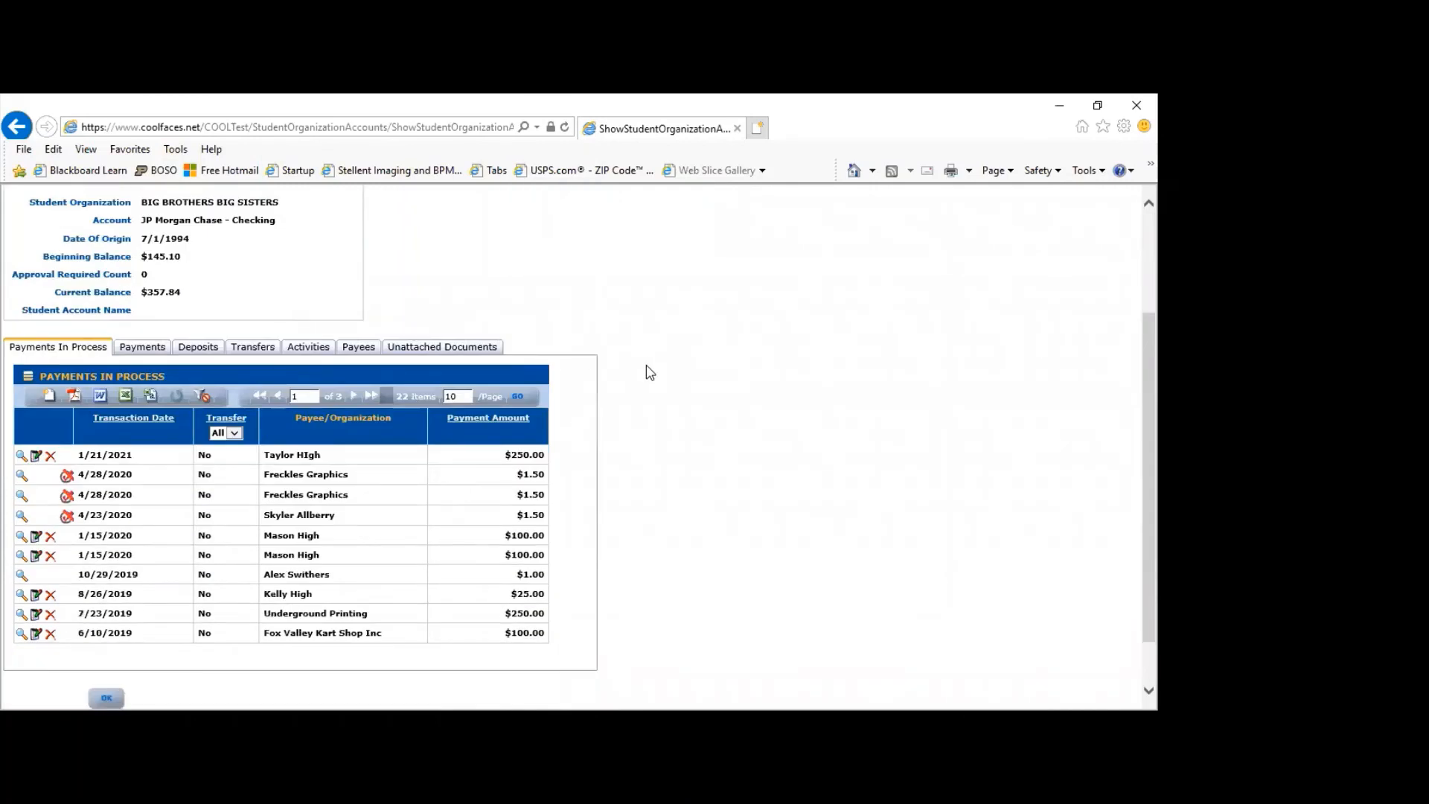